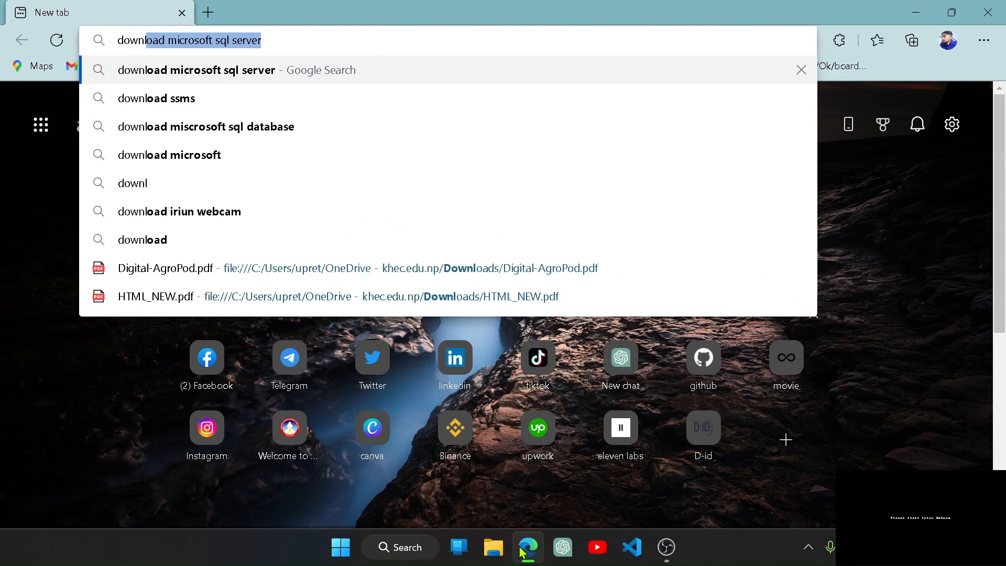
Search the web for "download microsoft sql server" and open Microsoft's SQL Server Downloads page
{"action": "key", "text": "Right"}
{"action": "key", "text": "Return"}
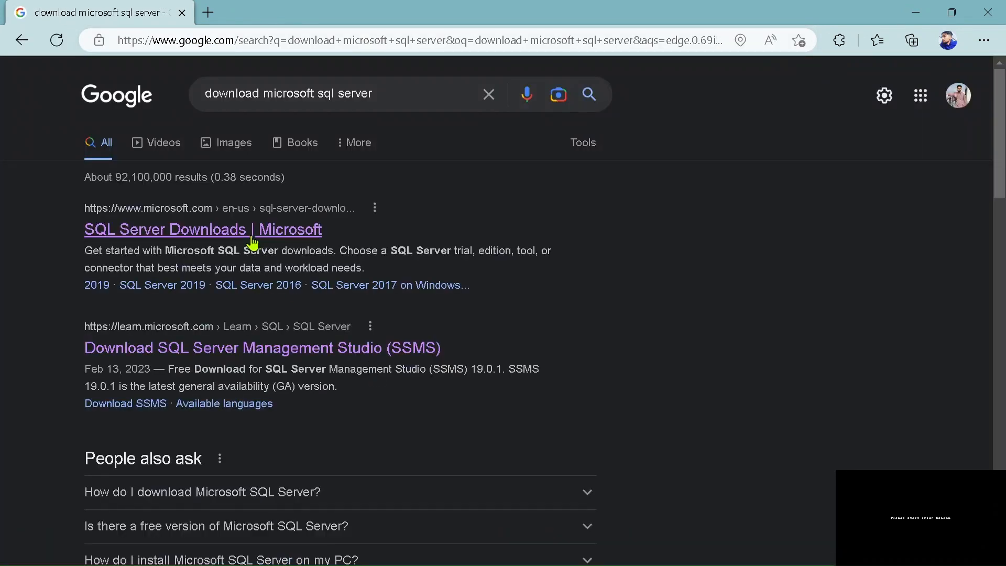
{"action": "left_click", "coordinate": [253, 244]}
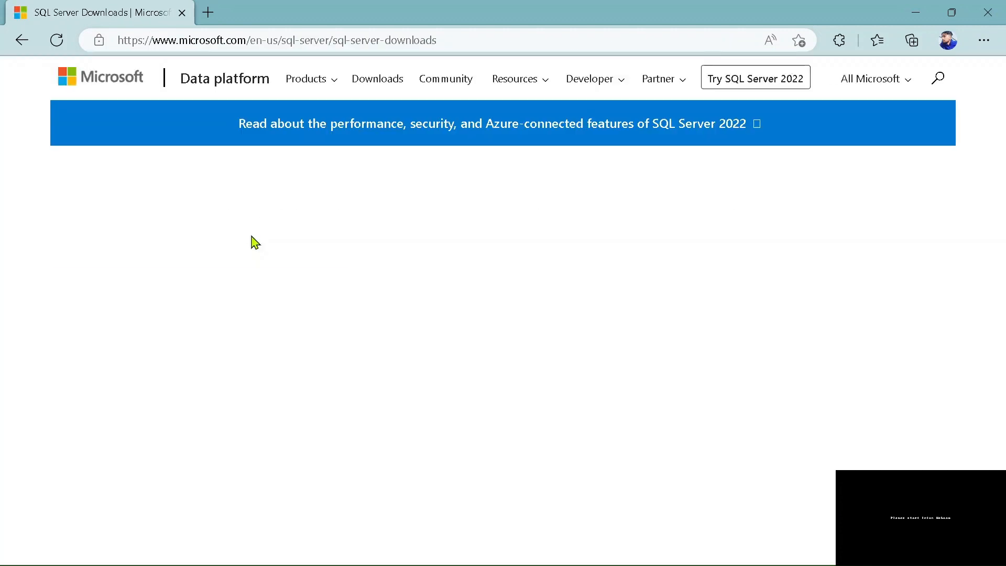
Download the free SQL Server 2022 Express edition installer
{"action": "scroll", "coordinate": [508, 324], "scroll_direction": "down", "scroll_amount": 6}
{"action": "scroll", "coordinate": [508, 324], "scroll_direction": "down", "scroll_amount": 4}
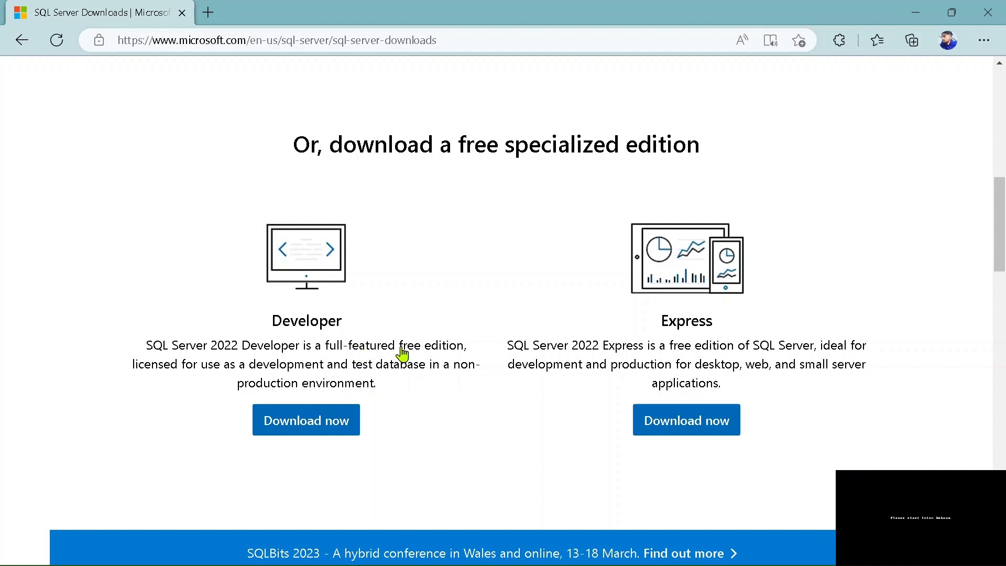
{"action": "left_click", "coordinate": [724, 438]}
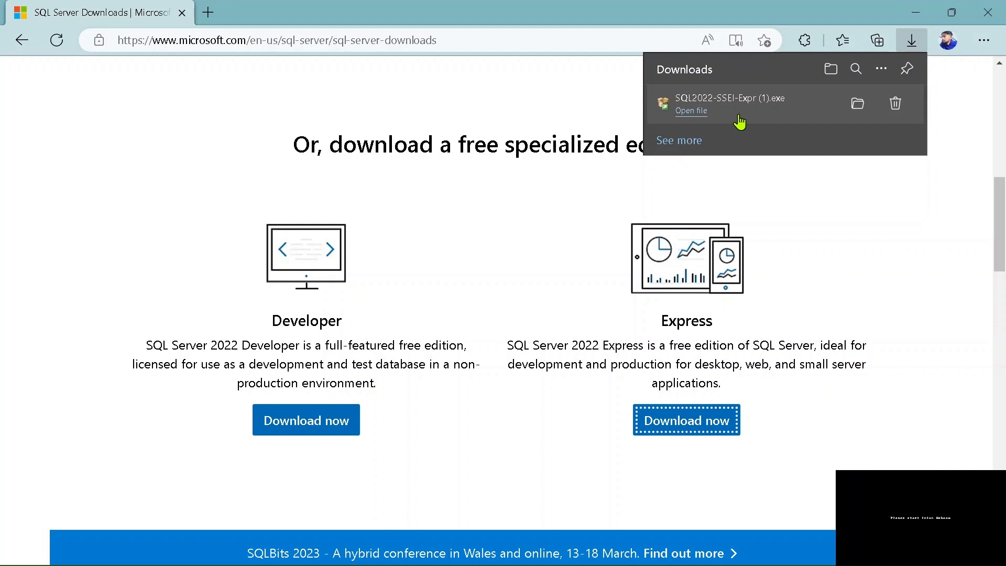
Switch to File Explorer and run the SQL2022-SSEI-Expr installer from the Downloads folder
{"action": "key", "text": "super+e"}
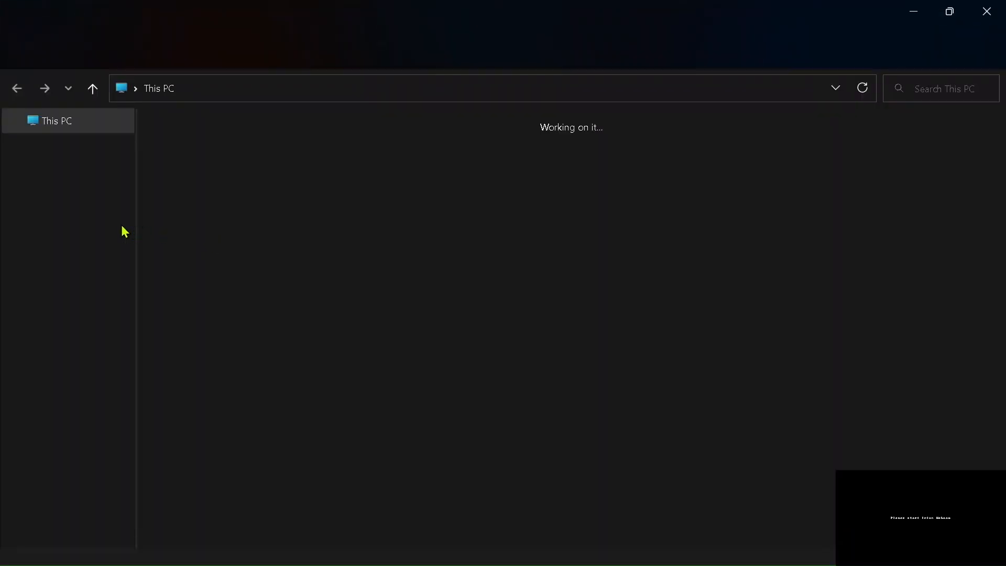
{"action": "left_click", "coordinate": [85, 224]}
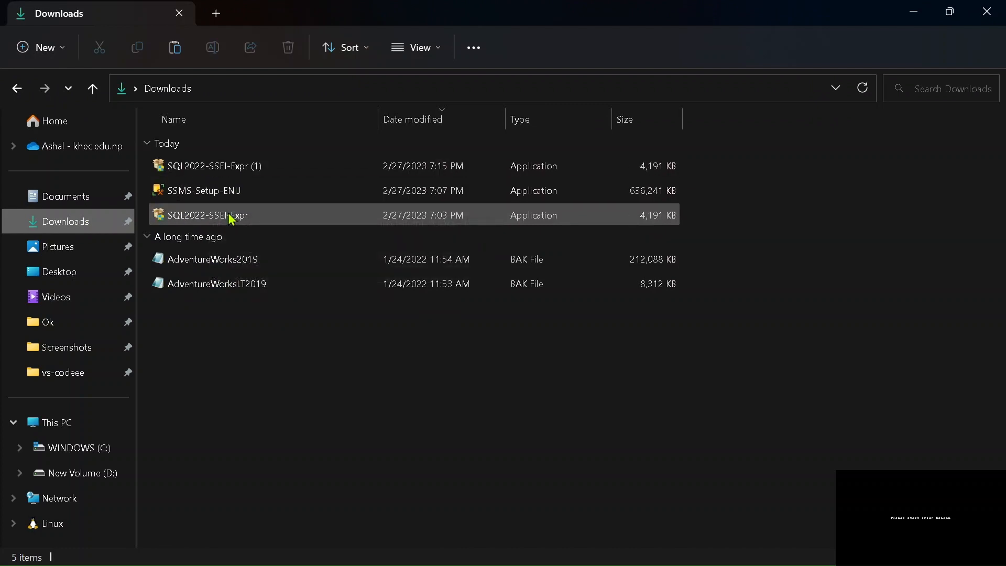
{"action": "double_click", "coordinate": [246, 219]}
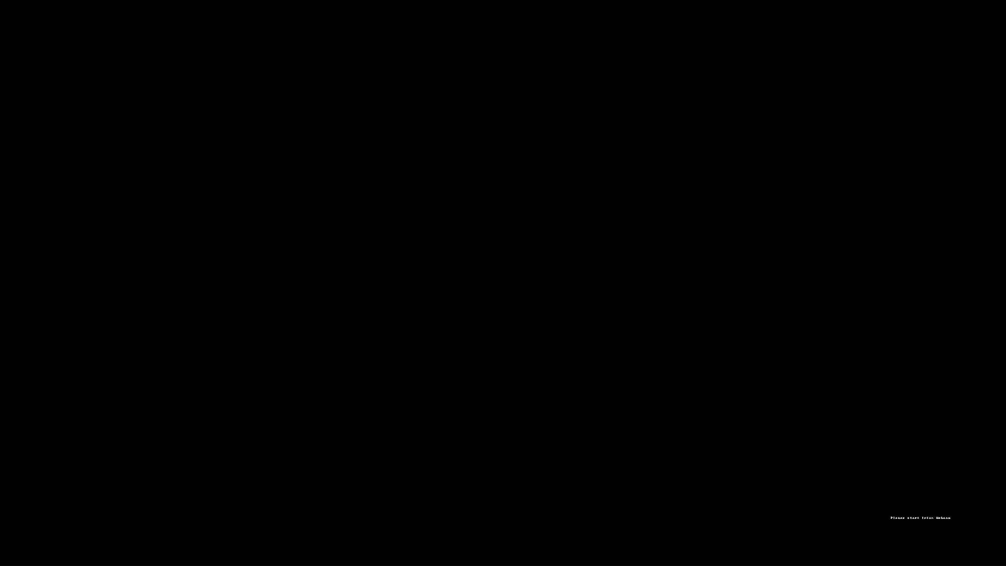
{"action": "left_click", "coordinate": [413, 404]}
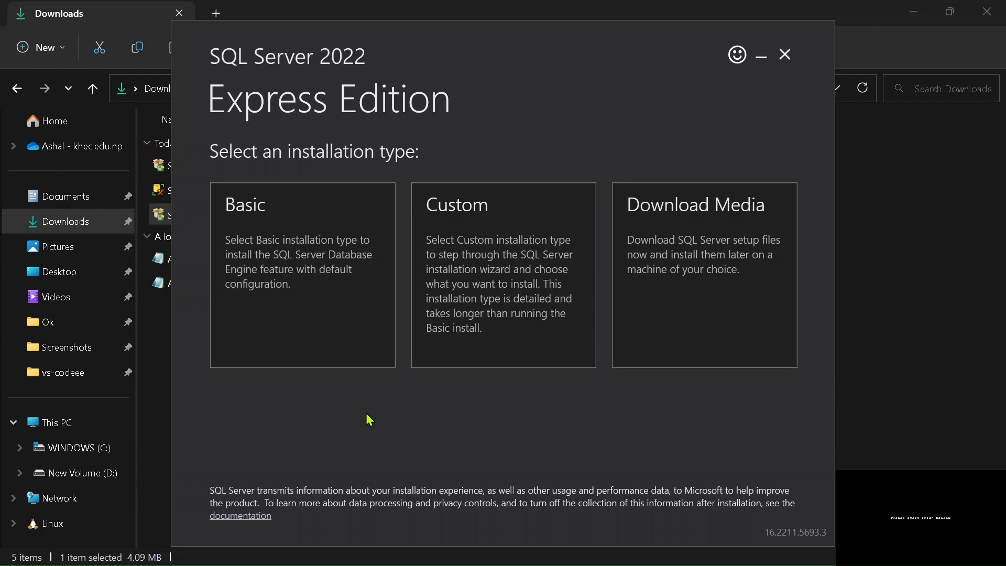
Install SQL Server 2022 Express with the Basic installation type, accepting the license terms and the default install location
{"action": "left_click", "coordinate": [254, 214]}
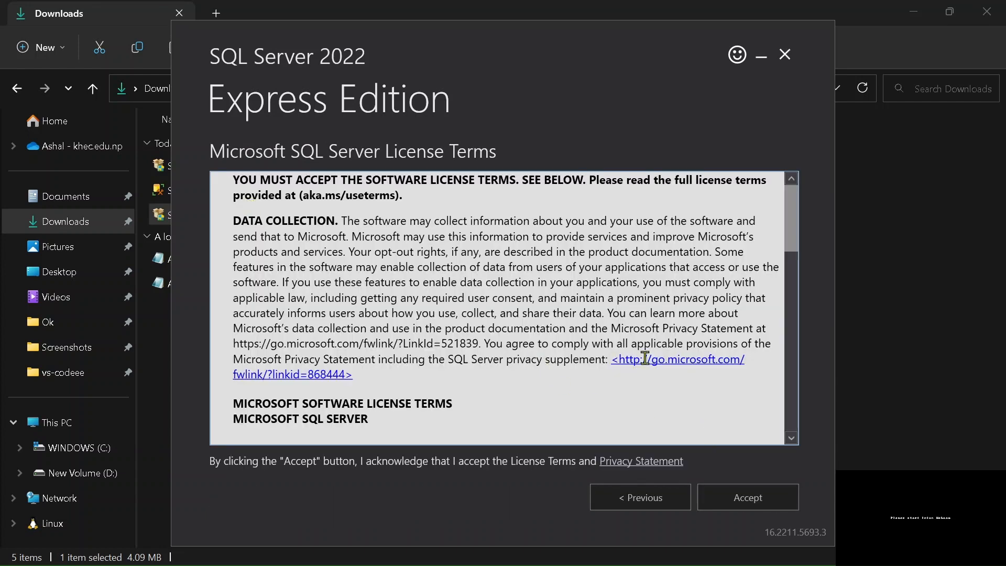
{"action": "scroll", "coordinate": [646, 358], "scroll_direction": "down", "scroll_amount": 10}
{"action": "scroll", "coordinate": [646, 358], "scroll_direction": "down", "scroll_amount": 5}
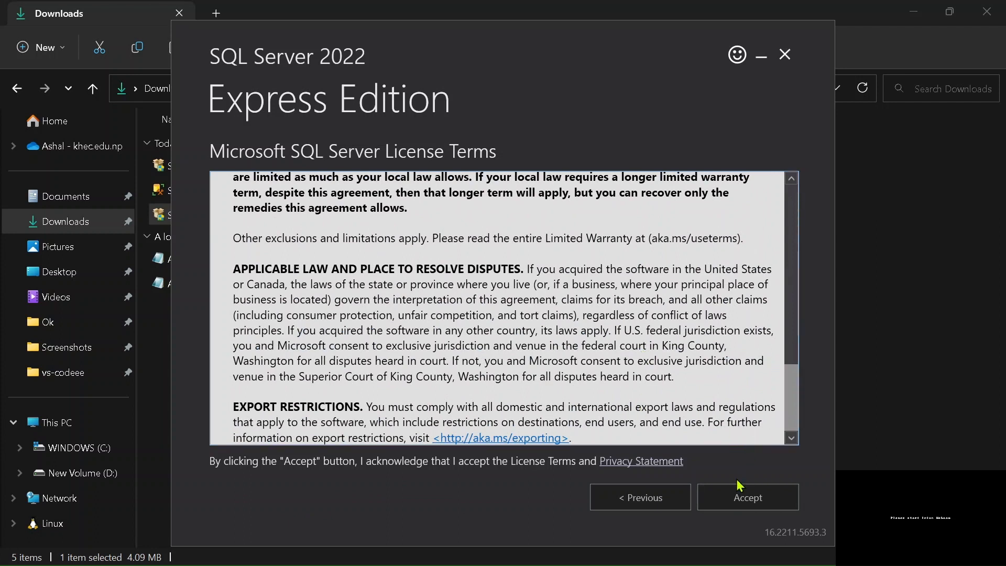
{"action": "left_click", "coordinate": [745, 503]}
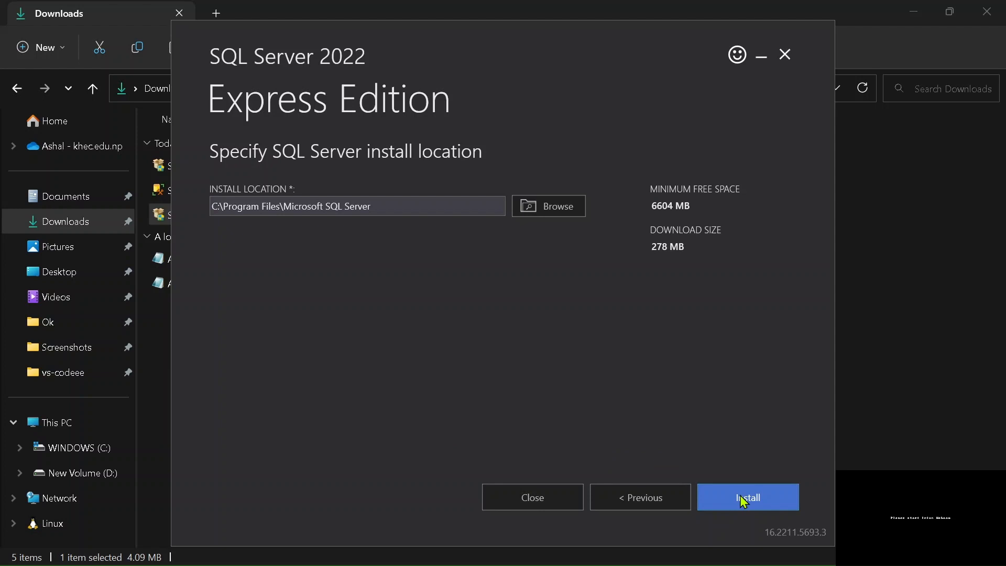
{"action": "left_click", "coordinate": [745, 504]}
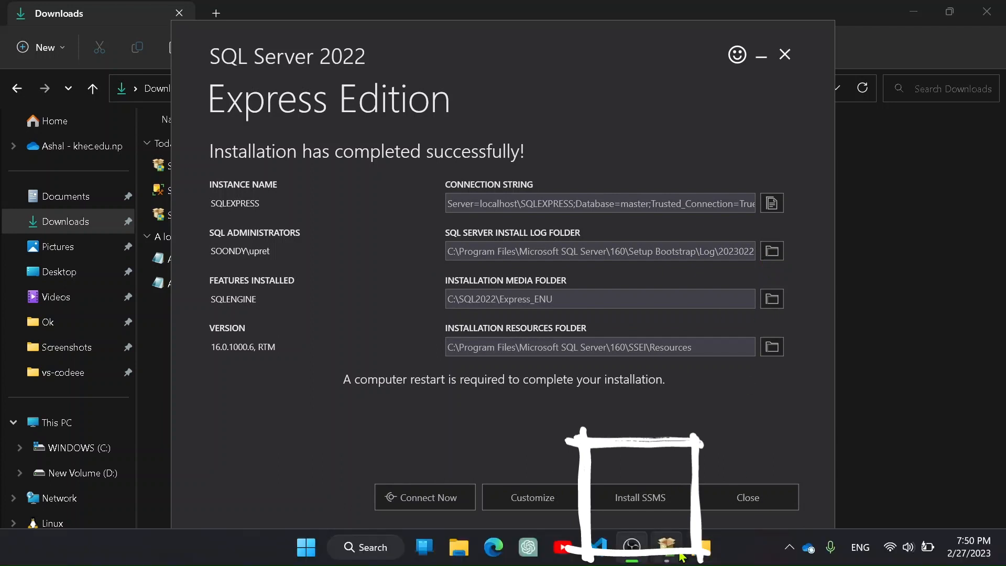
Start downloading SQL Server Management Studio (SSMS) 19.0.1 from its Microsoft Learn download page and pause the transfer
{"action": "left_click", "coordinate": [669, 555]}
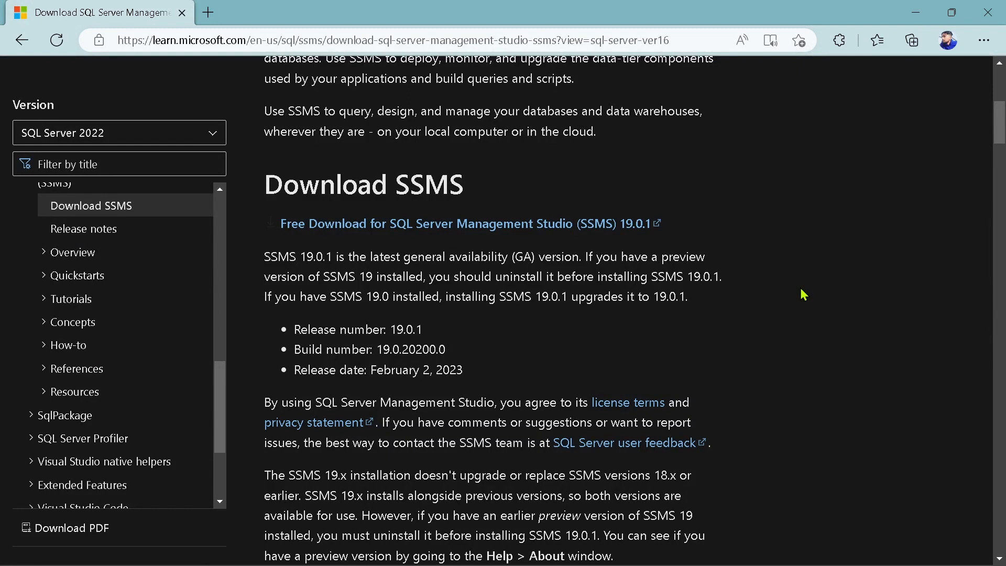
{"action": "left_click", "coordinate": [512, 230]}
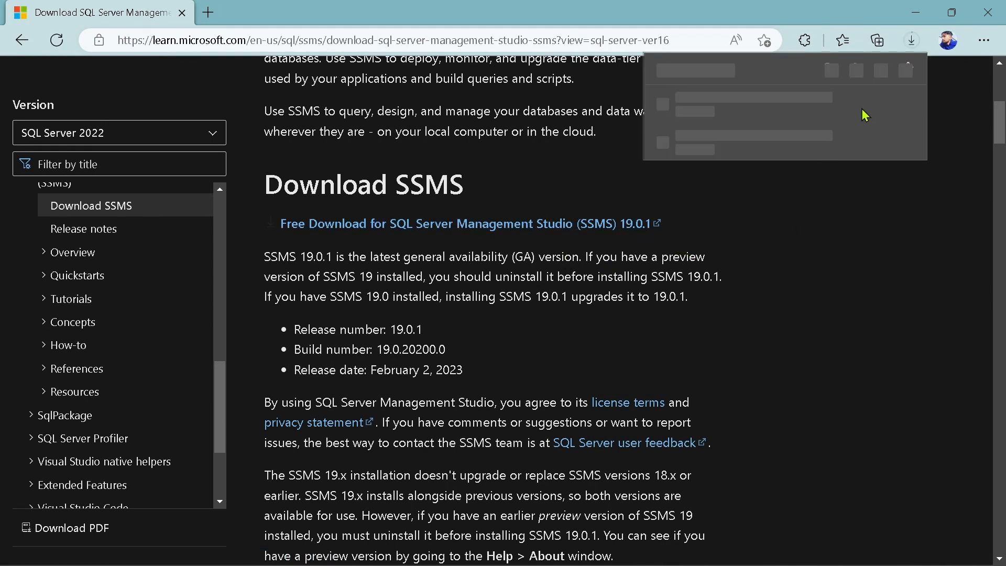
{"action": "left_click", "coordinate": [857, 105]}
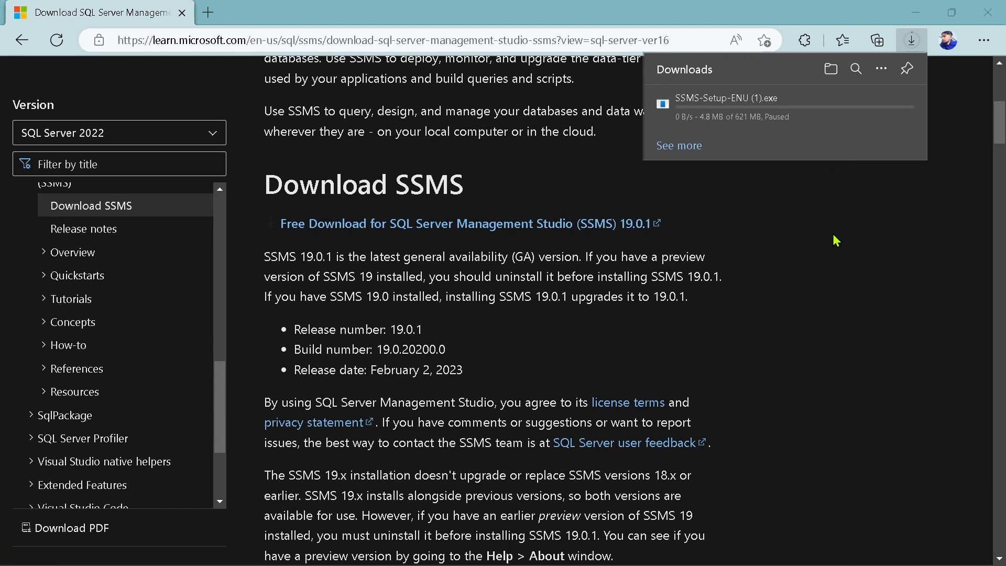
Run SSMS-Setup-ENU from the Downloads folder in File Explorer, install Management Studio in the default location, and close the setup
{"action": "key", "text": "super+e"}
{"action": "left_click", "coordinate": [65, 231]}
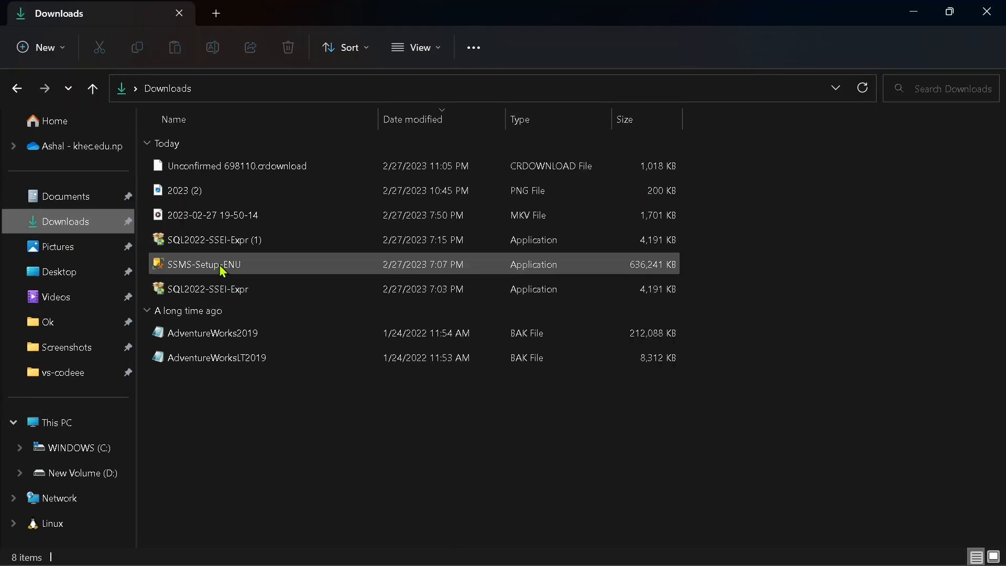
{"action": "double_click", "coordinate": [221, 268]}
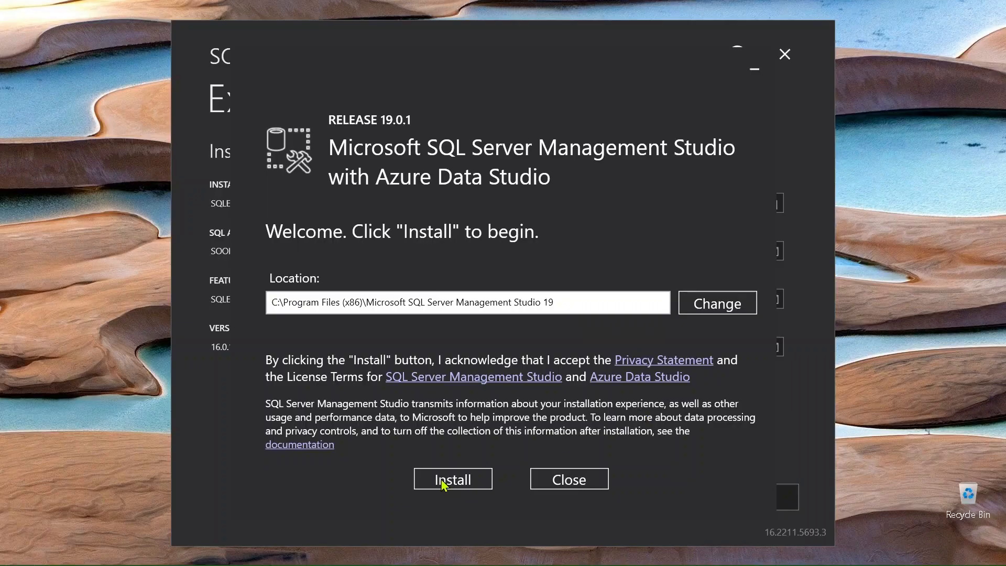
{"action": "left_click", "coordinate": [442, 481]}
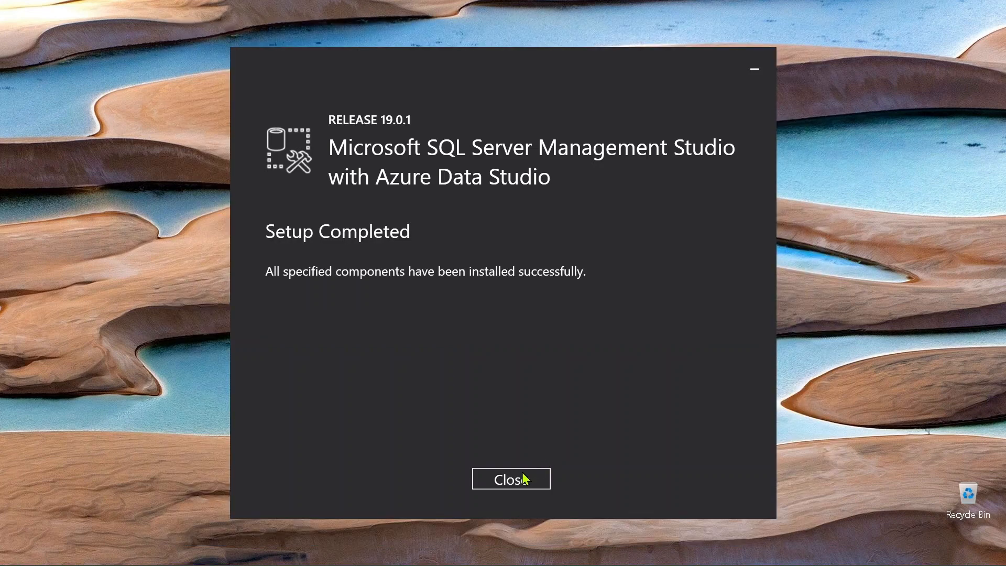
{"action": "left_click", "coordinate": [533, 477]}
Switch to the SQL Server 2022 Express installer and use Connect Now to connect to the installed SQLEXPRESS instance
{"action": "left_click", "coordinate": [650, 546]}
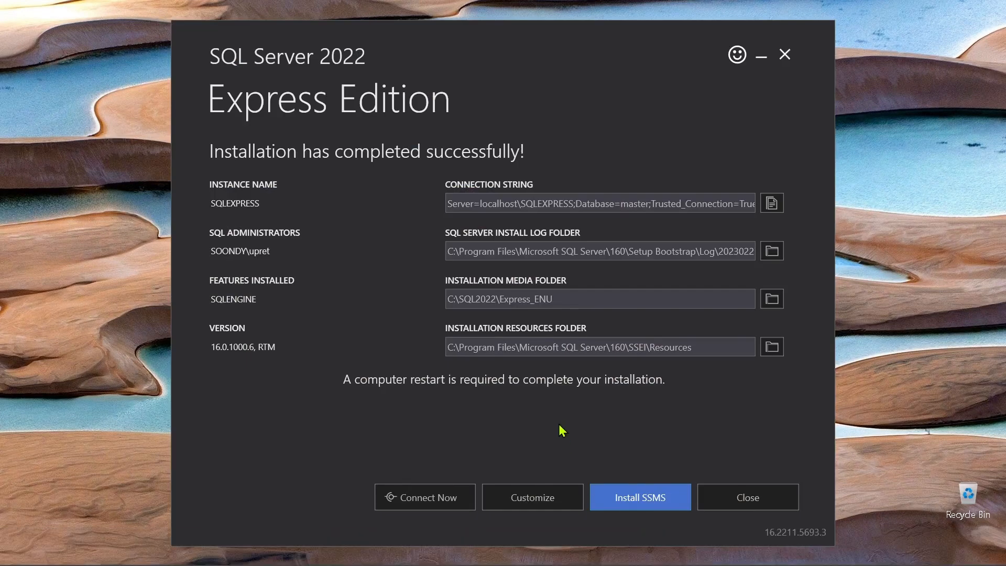
{"action": "left_click", "coordinate": [460, 495]}
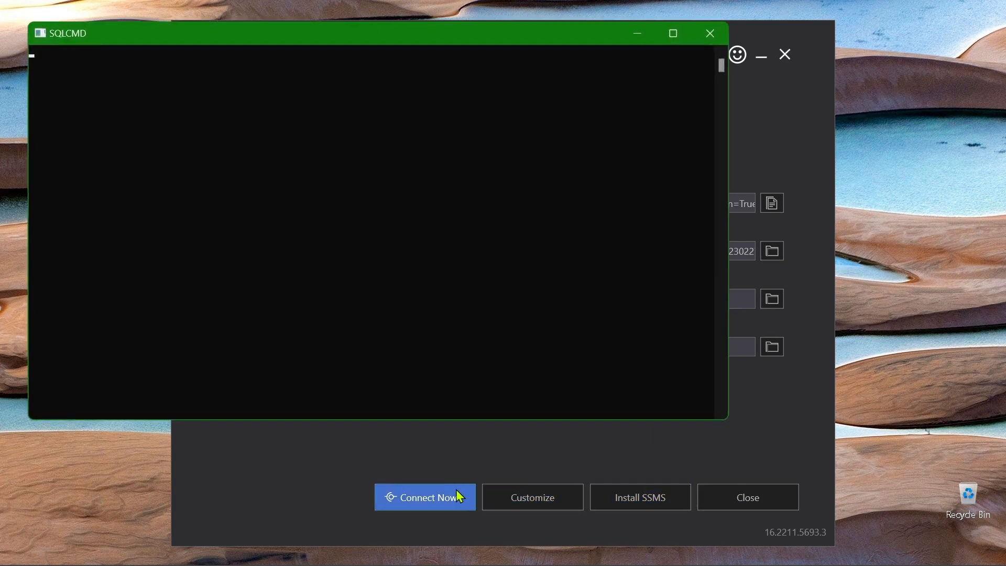
Launch SQL Server Management Studio 19 and import the user settings from SSMS 18
{"action": "key", "text": "super"}
{"action": "type", "text": "sql"}
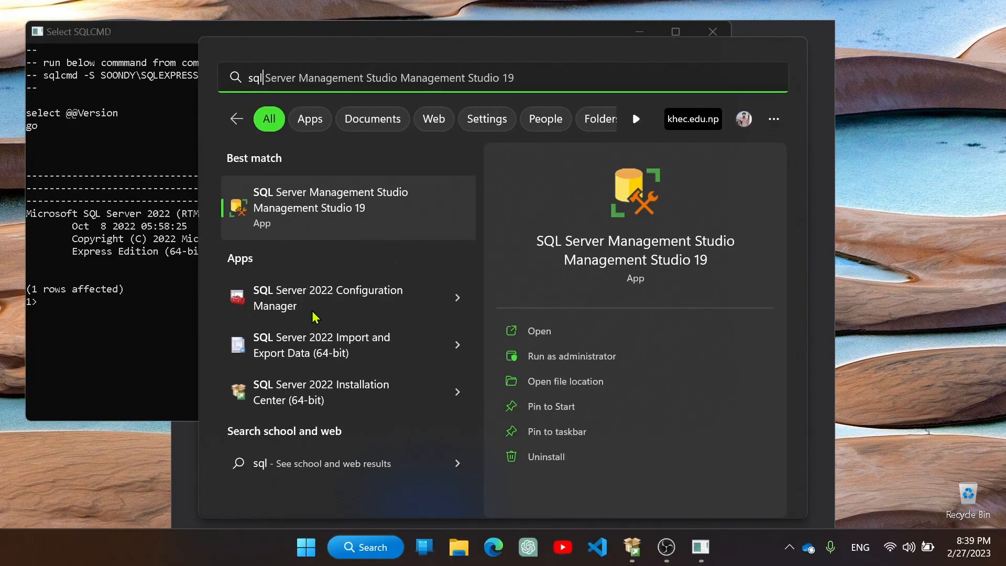
{"action": "left_click", "coordinate": [401, 223]}
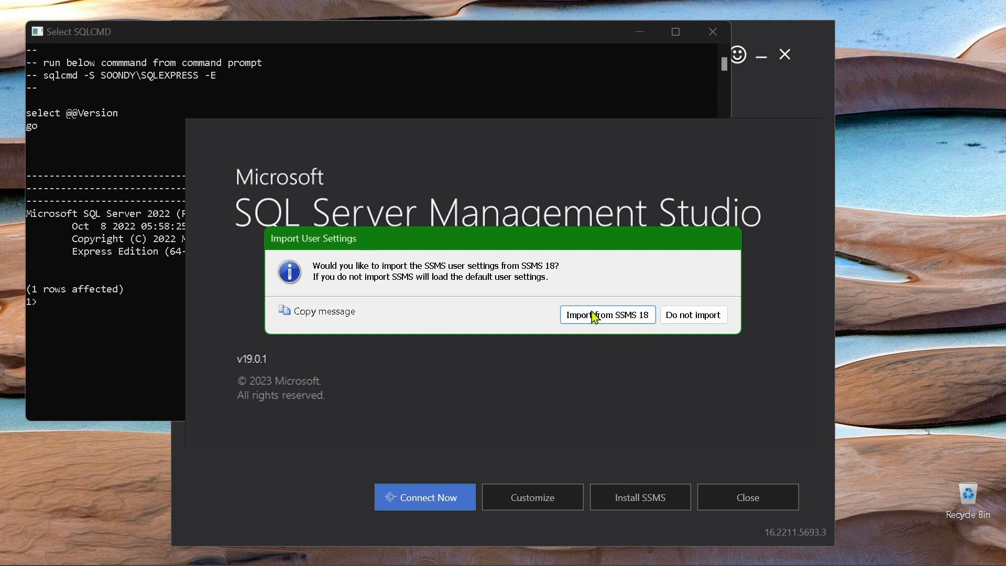
{"action": "left_click", "coordinate": [601, 317]}
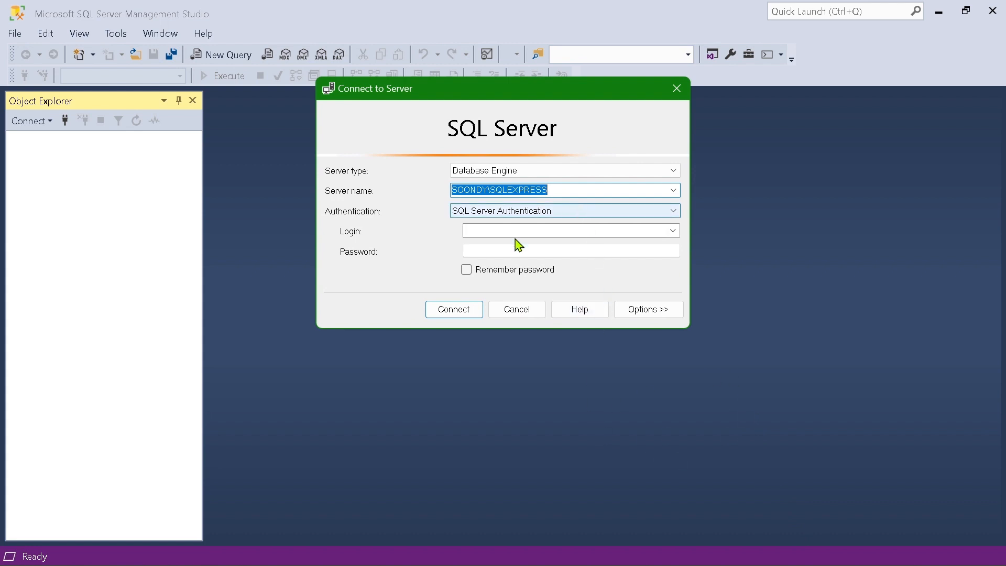
Connect to the SOONDY\SQLEXPRESS Database Engine using Windows Authentication
{"action": "left_click", "coordinate": [450, 315]}
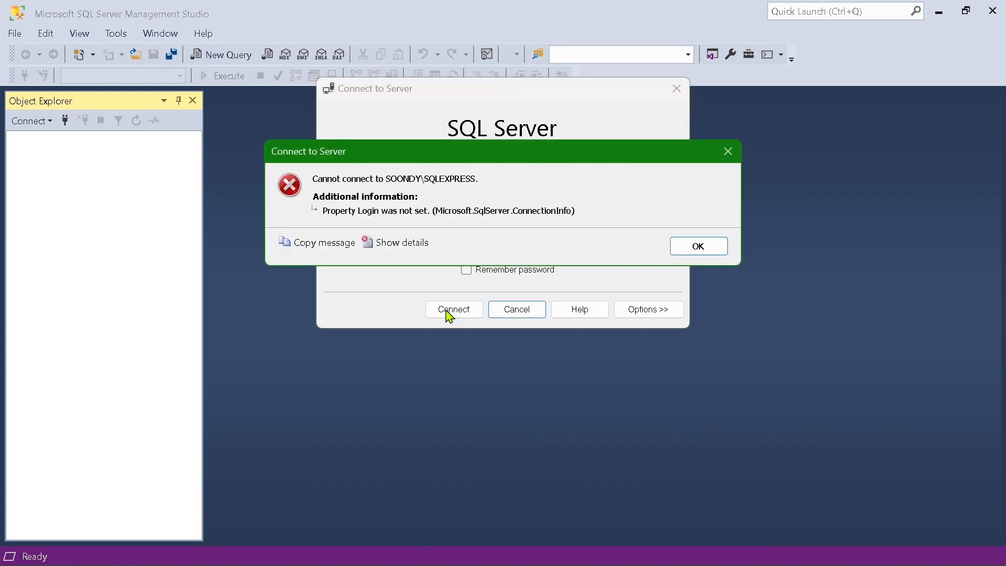
{"action": "left_click", "coordinate": [693, 253]}
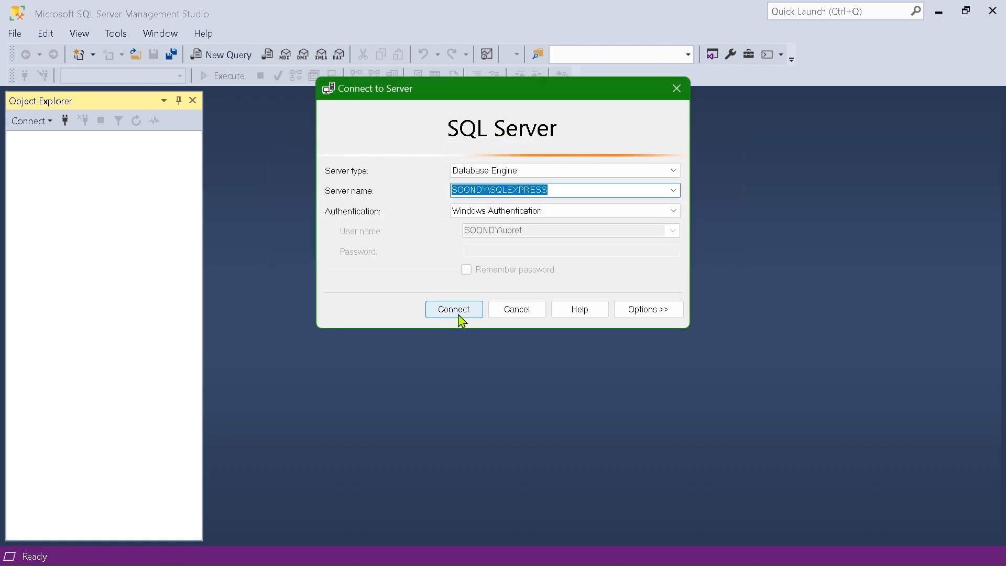
{"action": "left_click", "coordinate": [634, 176]}
{"action": "left_click", "coordinate": [602, 183]}
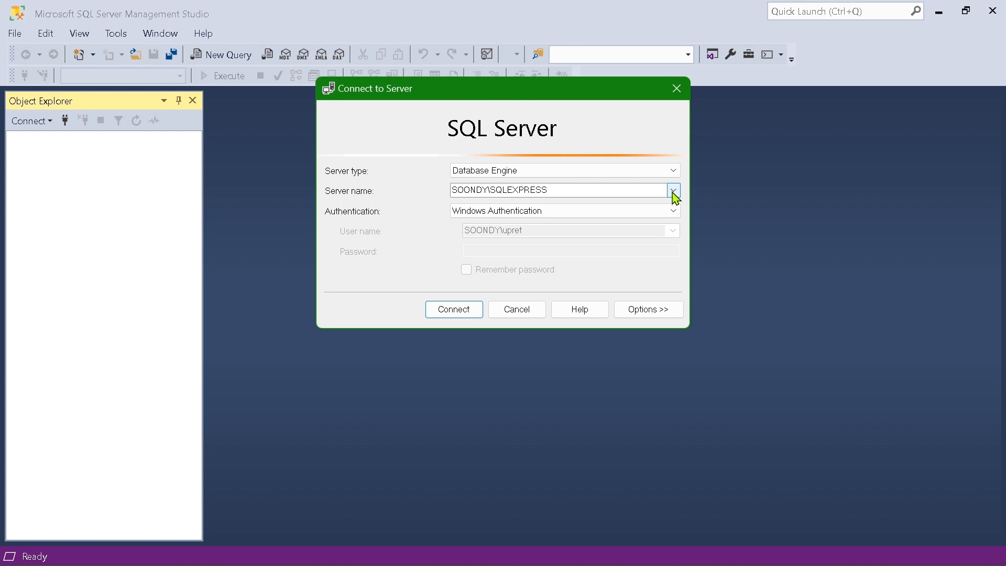
{"action": "left_click", "coordinate": [673, 190]}
{"action": "left_click", "coordinate": [570, 206]}
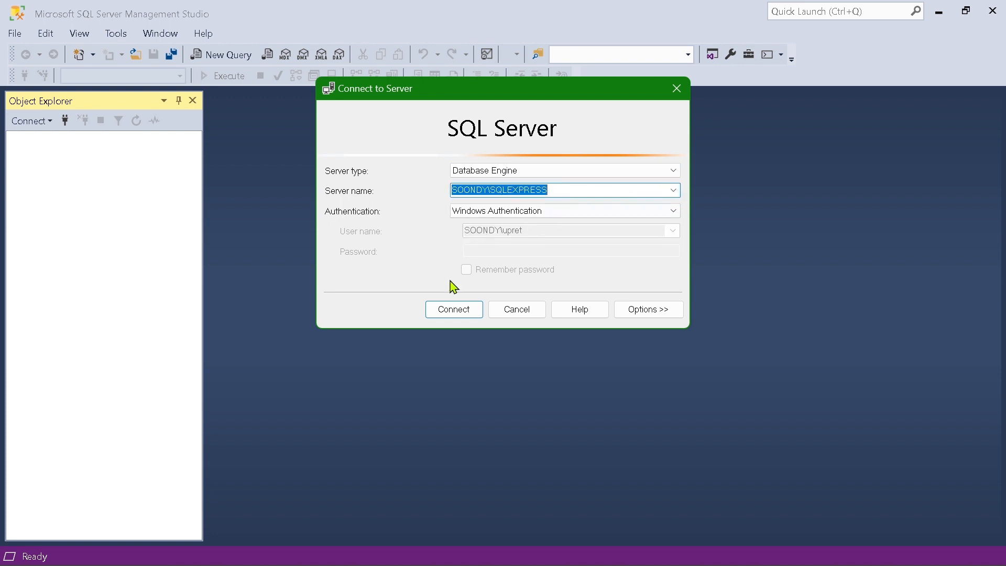
{"action": "left_click", "coordinate": [457, 309]}
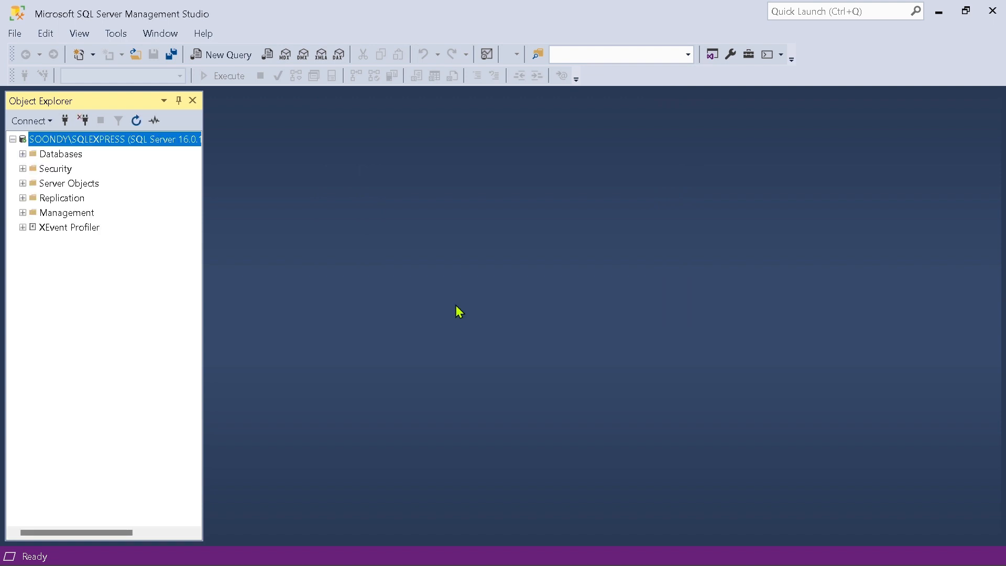
Switch to Edge, search for "adventurous work lt 2019", and open the backup file downloads on the AdventureWorks sample databases page
{"action": "left_click", "coordinate": [477, 547]}
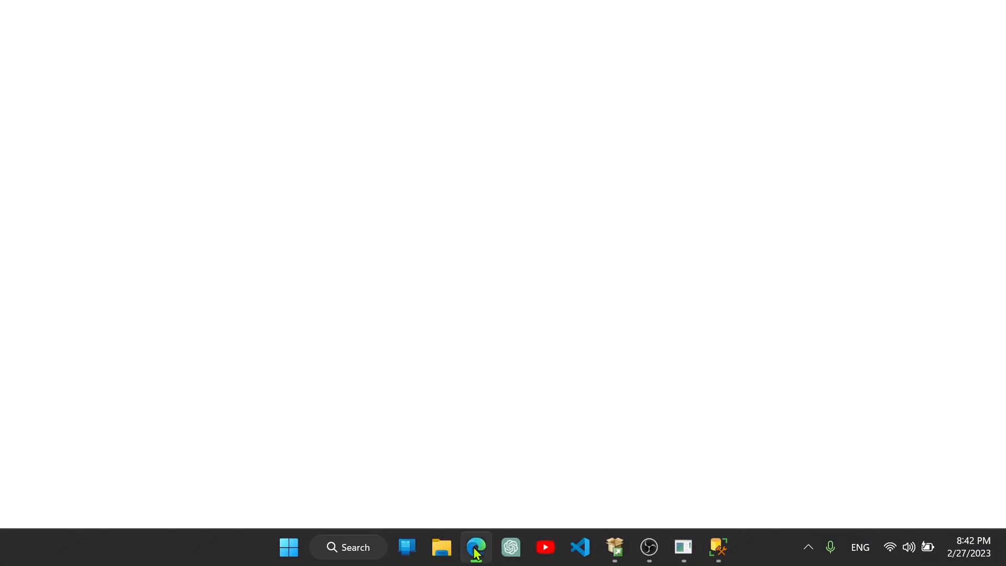
{"action": "type", "text": "adv"}
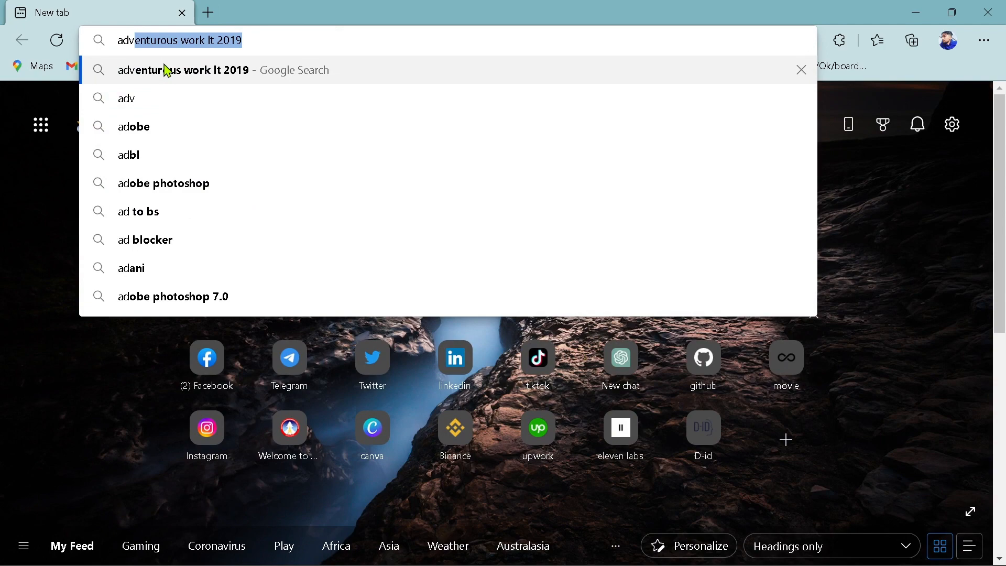
{"action": "left_click", "coordinate": [167, 71]}
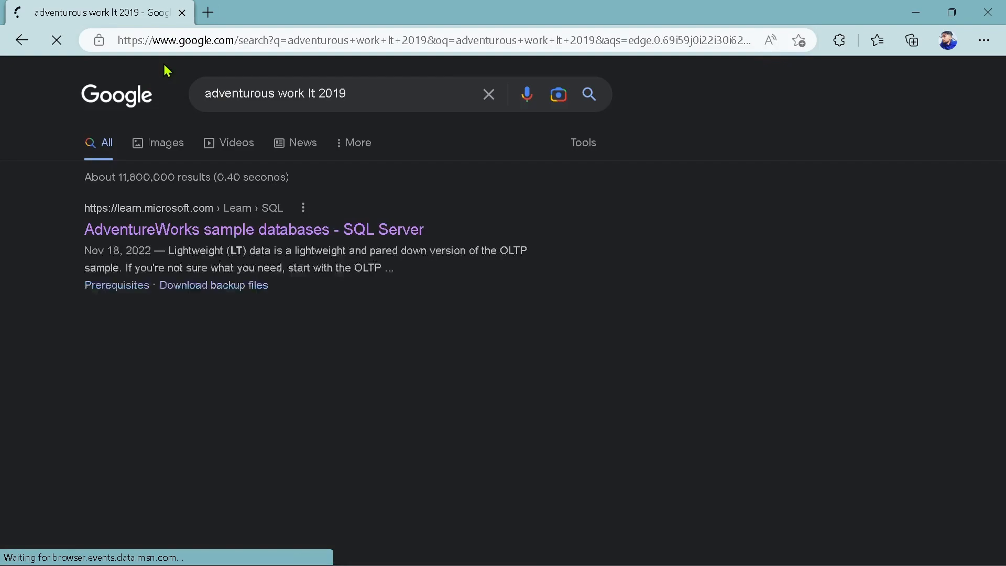
{"action": "left_click", "coordinate": [168, 231]}
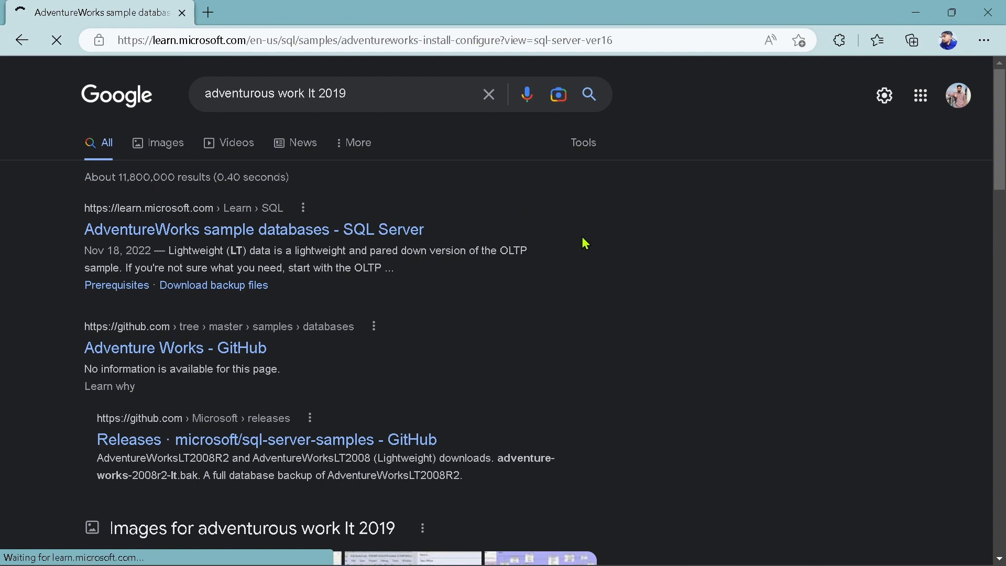
{"action": "scroll", "coordinate": [582, 239], "scroll_direction": "down", "scroll_amount": 5}
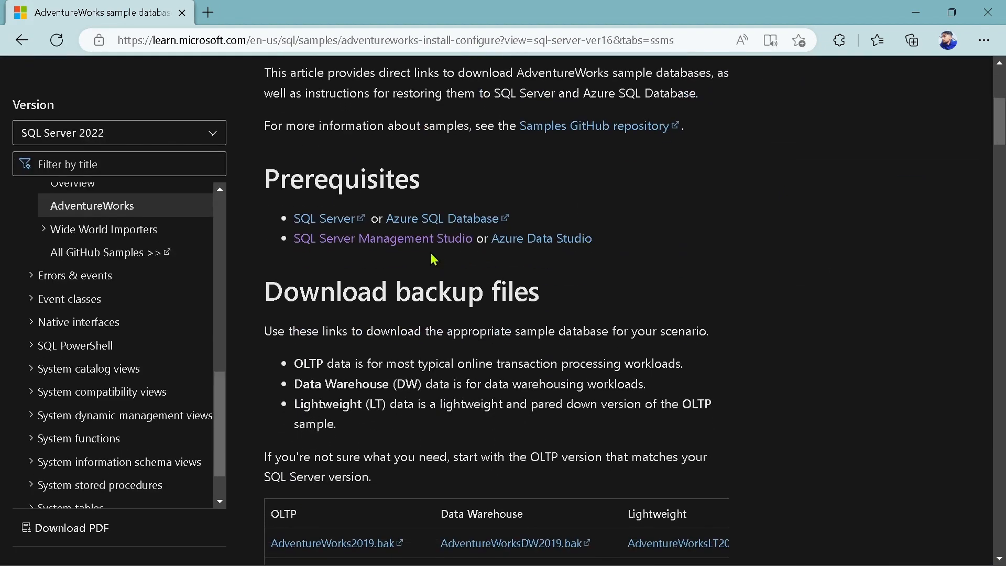
{"action": "scroll", "coordinate": [494, 294], "scroll_direction": "down", "scroll_amount": 5}
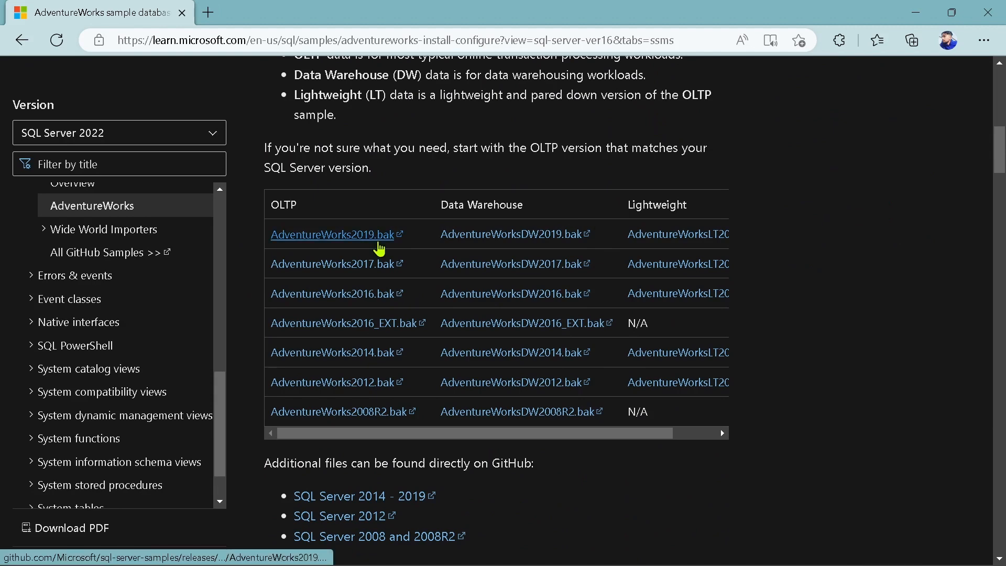
{"action": "scroll", "coordinate": [655, 249], "scroll_direction": "right", "scroll_amount": 1}
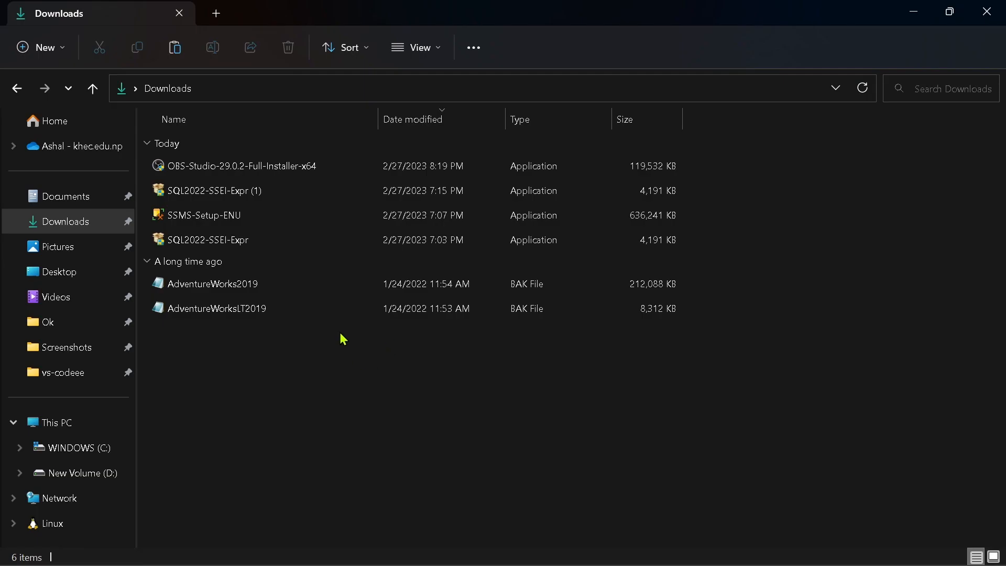
Copy the AdventureWorks2019 and AdventureWorksLT2019 backup files from Downloads to the root of New Volume (D:)
{"action": "left_click_drag", "start_coordinate": [342, 337], "coordinate": [283, 290]}
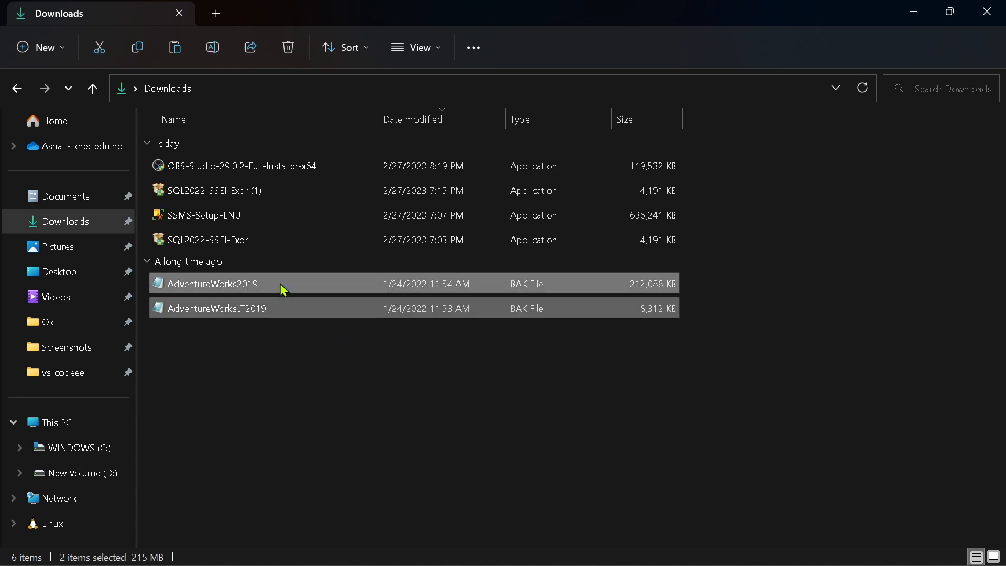
{"action": "left_click", "coordinate": [101, 475]}
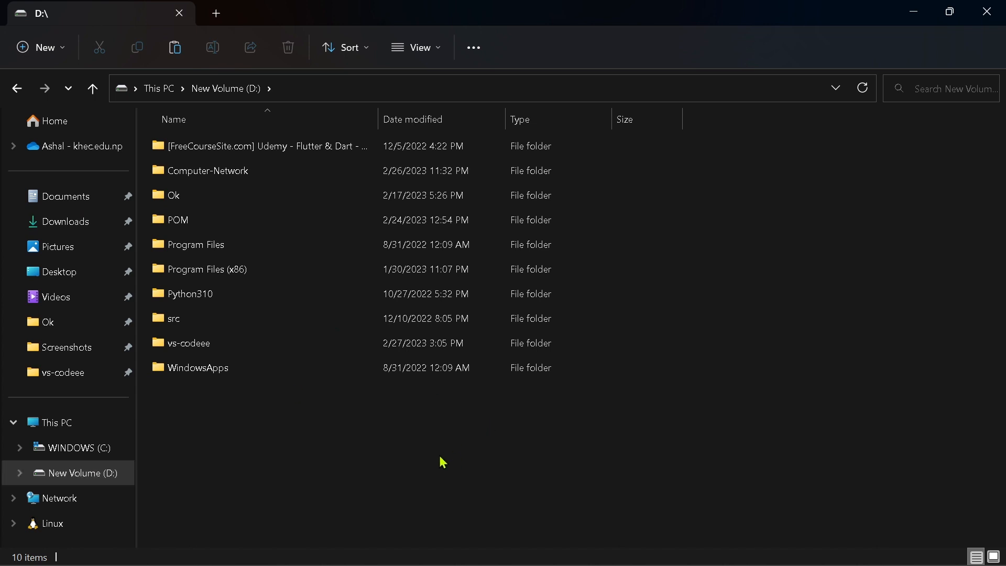
{"action": "key", "text": "ctrl+v"}
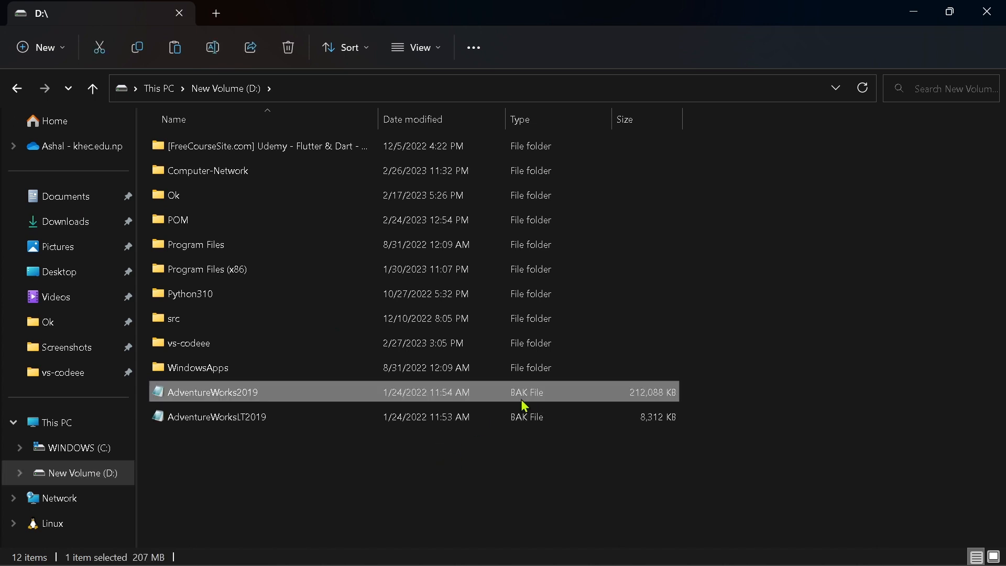
Switch to SQL Server Management Studio and set up a files and filegroups restore to database Adventure from a device
{"action": "key", "text": "alt+Tab"}
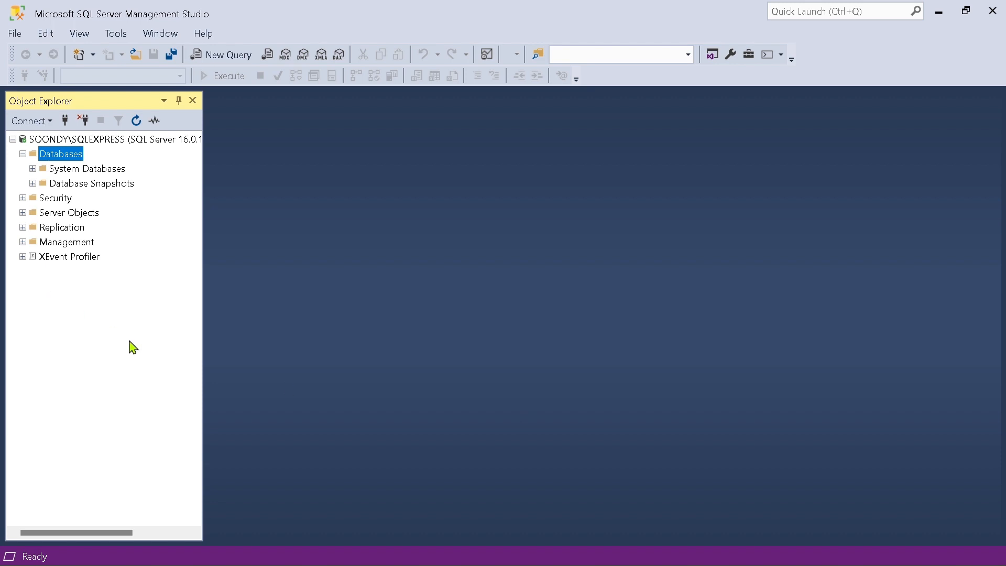
{"action": "right_click", "coordinate": [56, 153]}
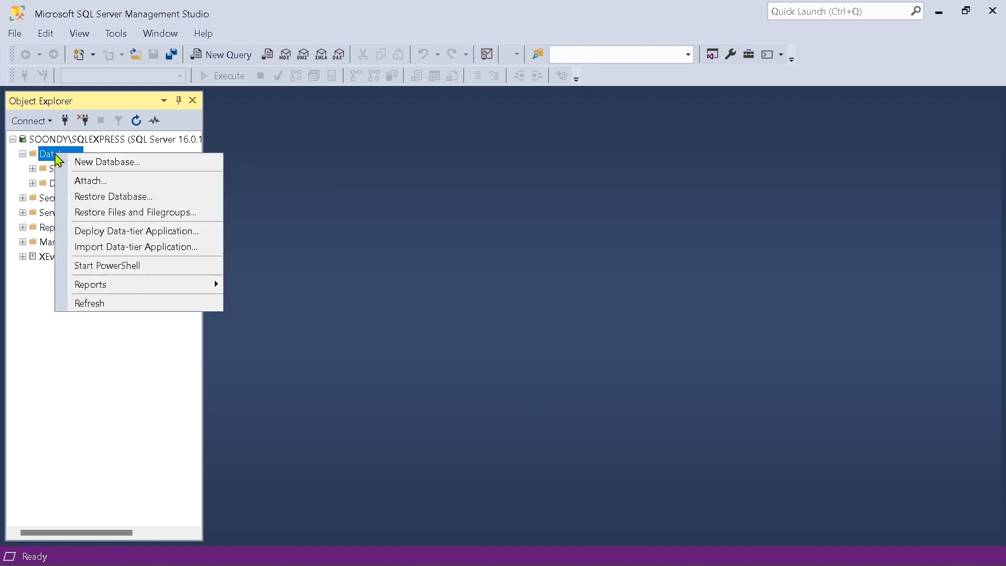
{"action": "left_click", "coordinate": [118, 213]}
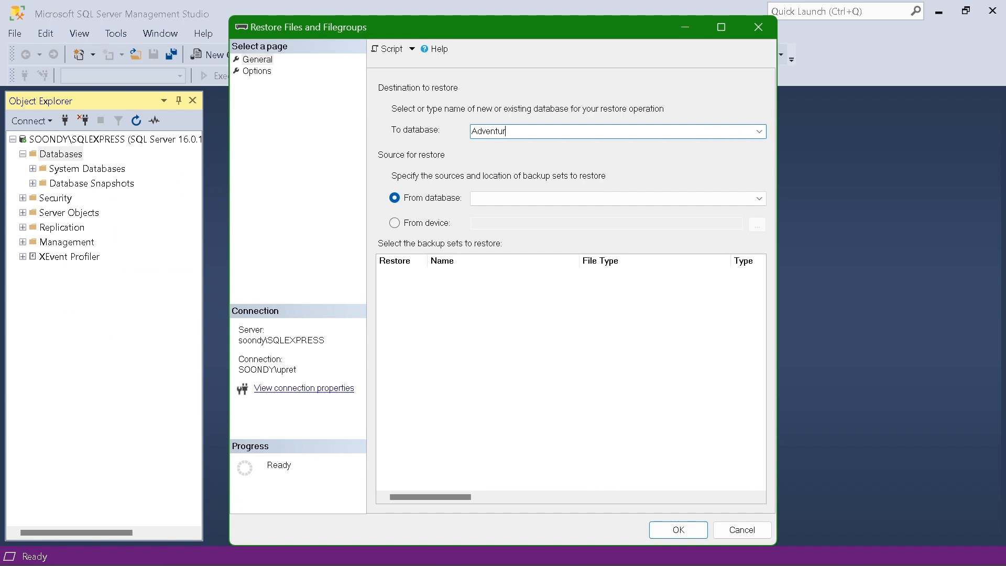
{"action": "left_click", "coordinate": [410, 229]}
Add D:\AdventureWorks2019.bak as the backup media for the Adventure restore
{"action": "left_click", "coordinate": [757, 225]}
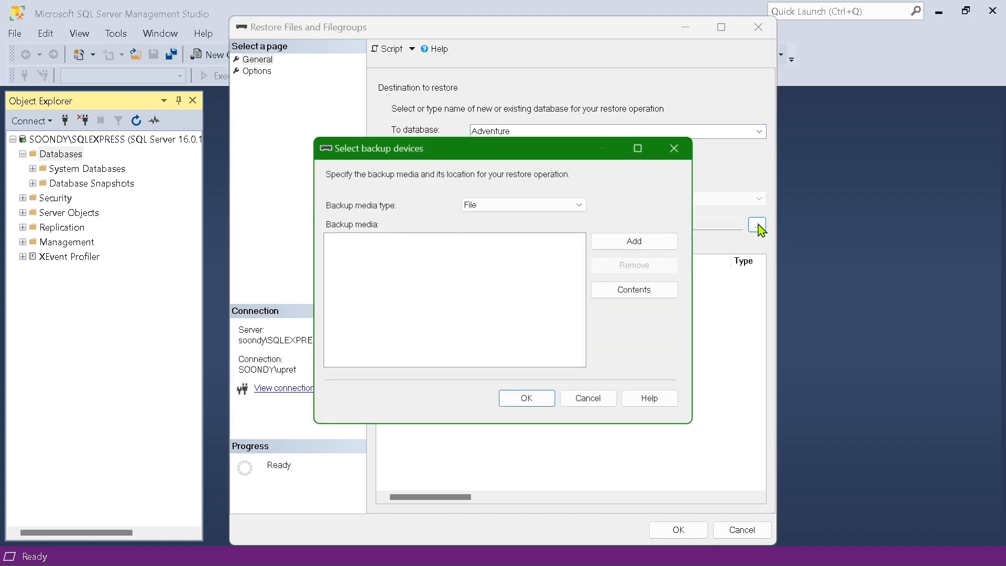
{"action": "left_click", "coordinate": [621, 250]}
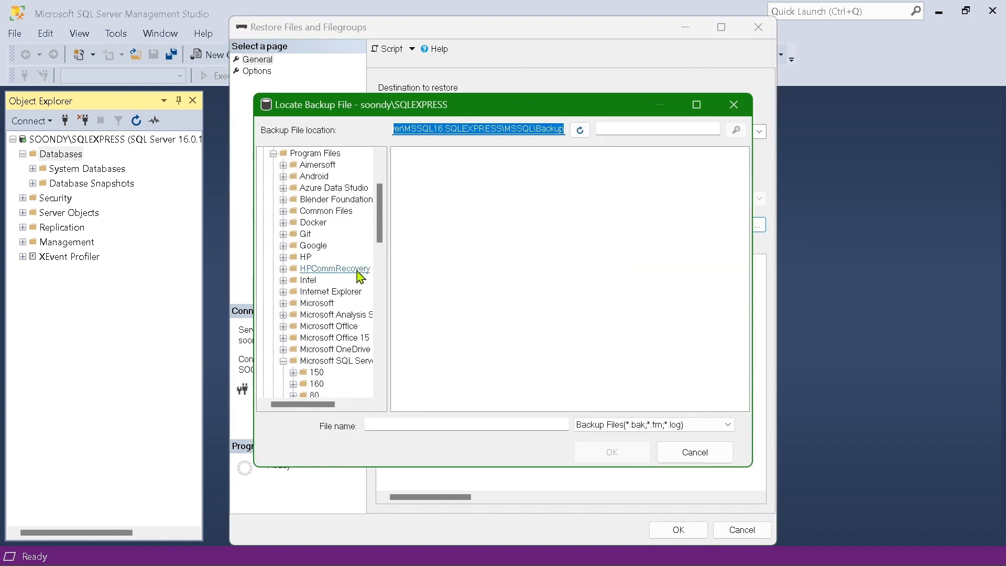
{"action": "scroll", "coordinate": [336, 272], "scroll_direction": "down", "scroll_amount": 10}
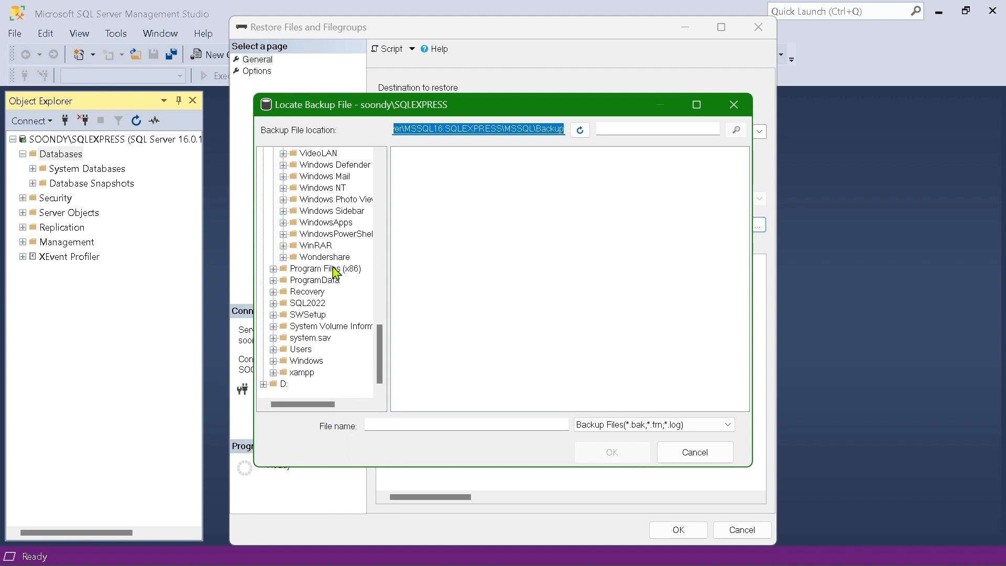
{"action": "left_click", "coordinate": [283, 384]}
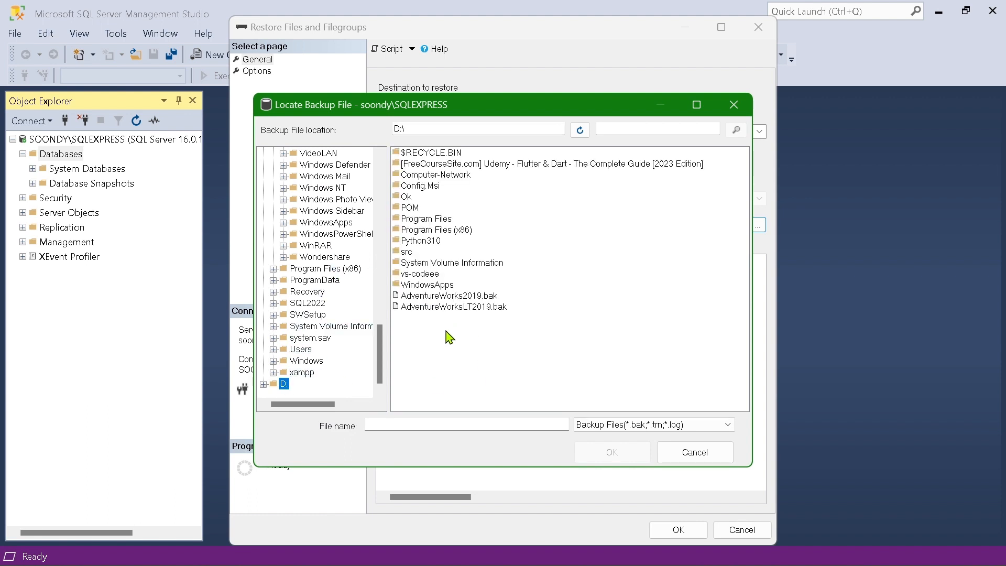
{"action": "left_click", "coordinate": [446, 297]}
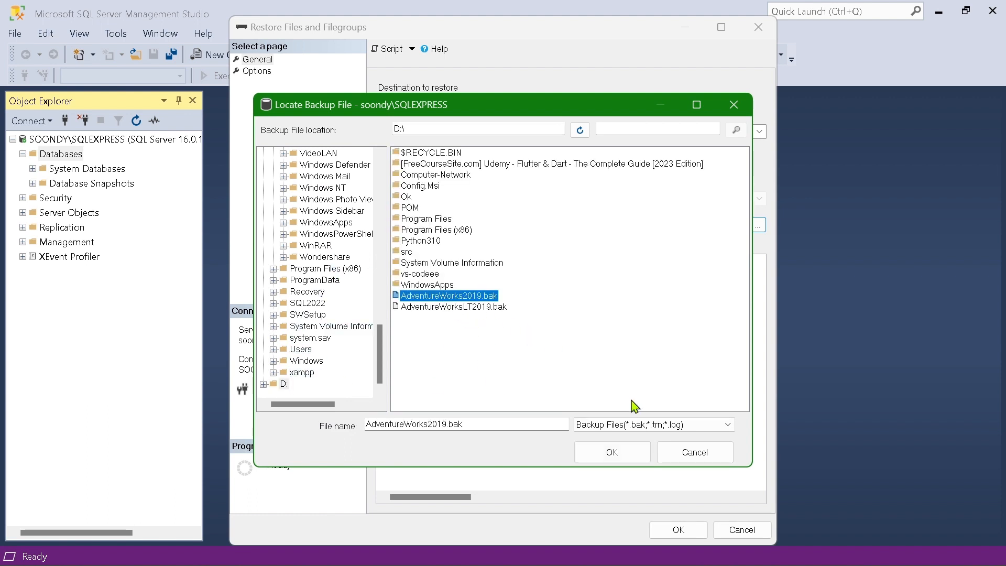
{"action": "left_click", "coordinate": [615, 455]}
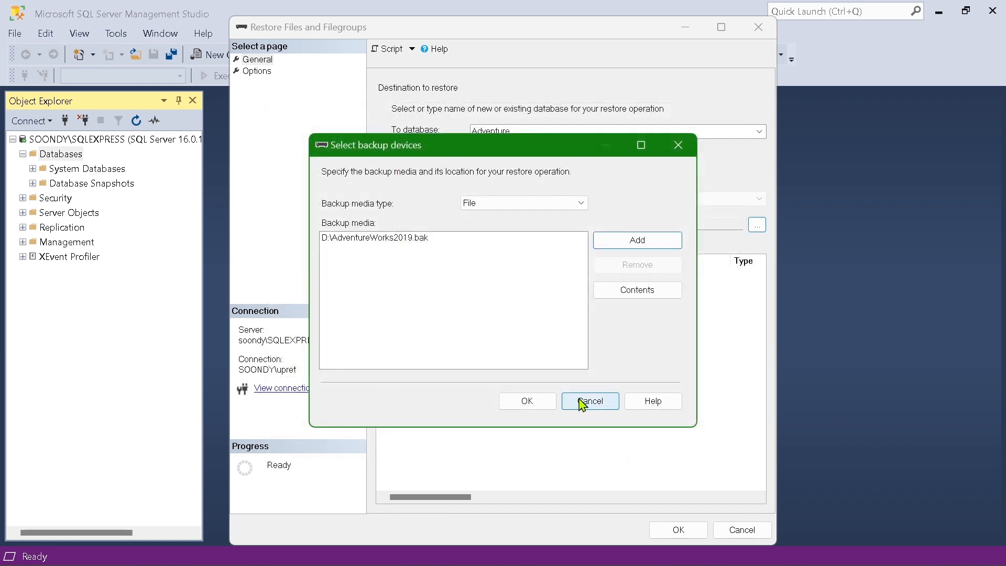
{"action": "left_click", "coordinate": [545, 410]}
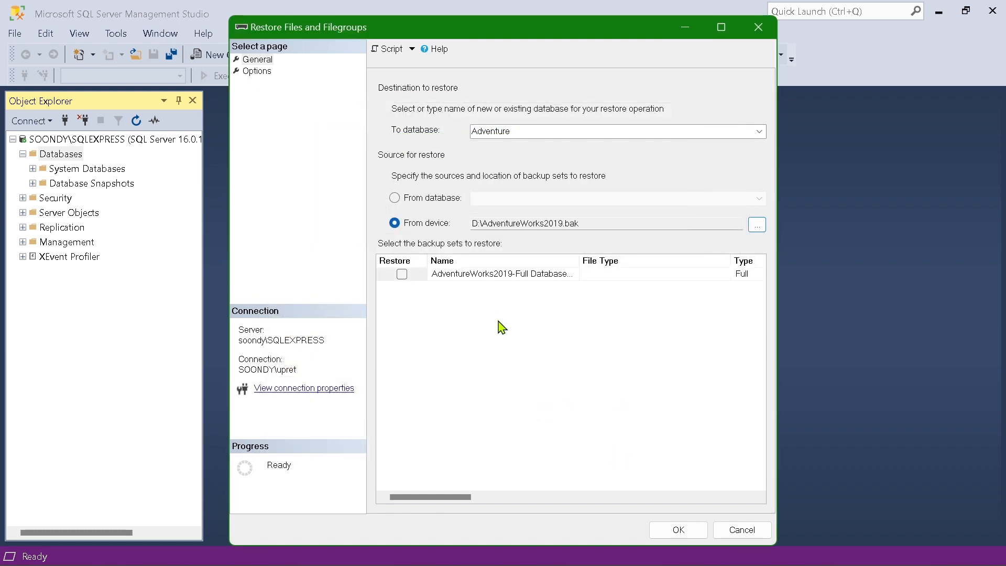
Include the AdventureWorks2019 full database backup set and run the restore
{"action": "left_click", "coordinate": [401, 274]}
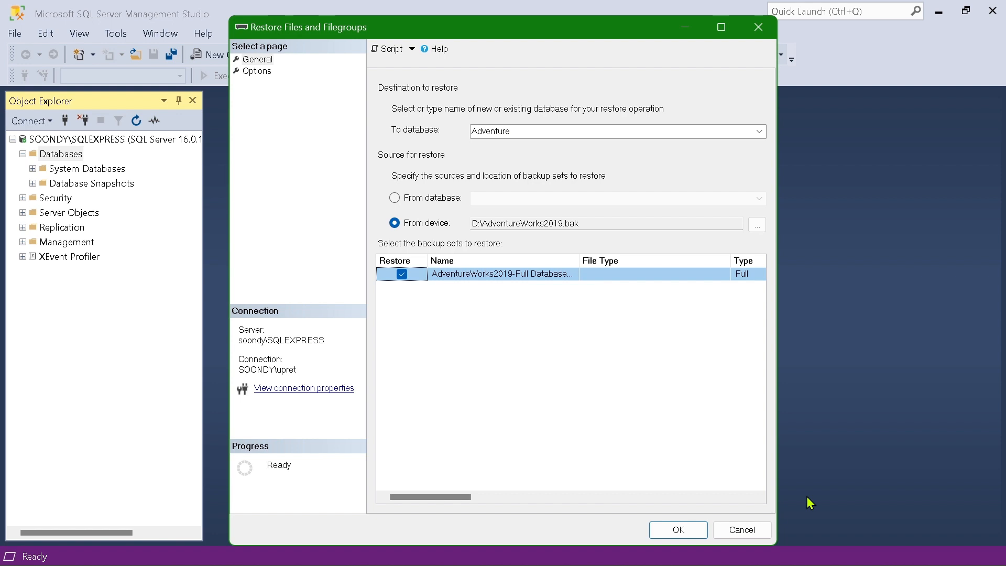
{"action": "left_click", "coordinate": [679, 529]}
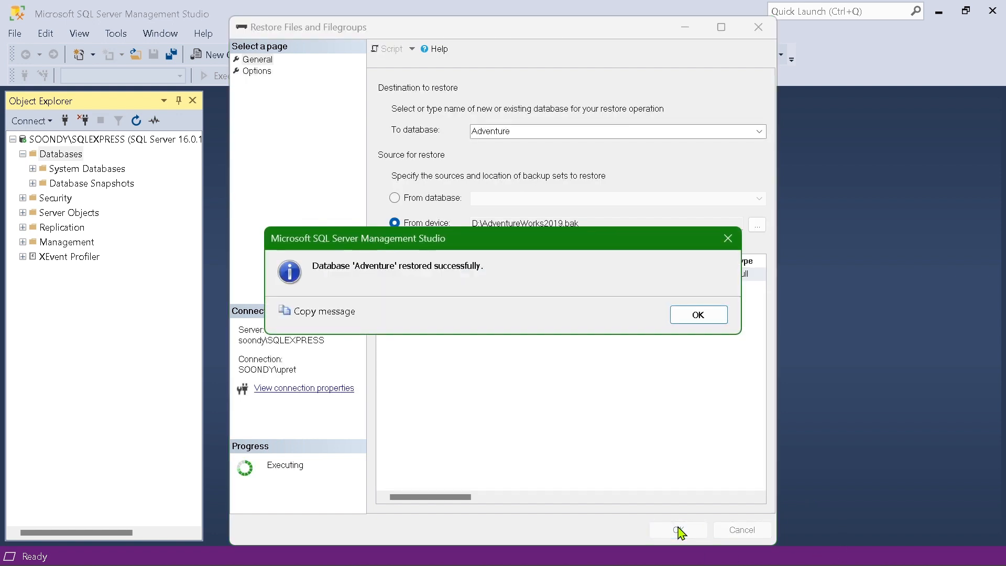
{"action": "left_click", "coordinate": [699, 315]}
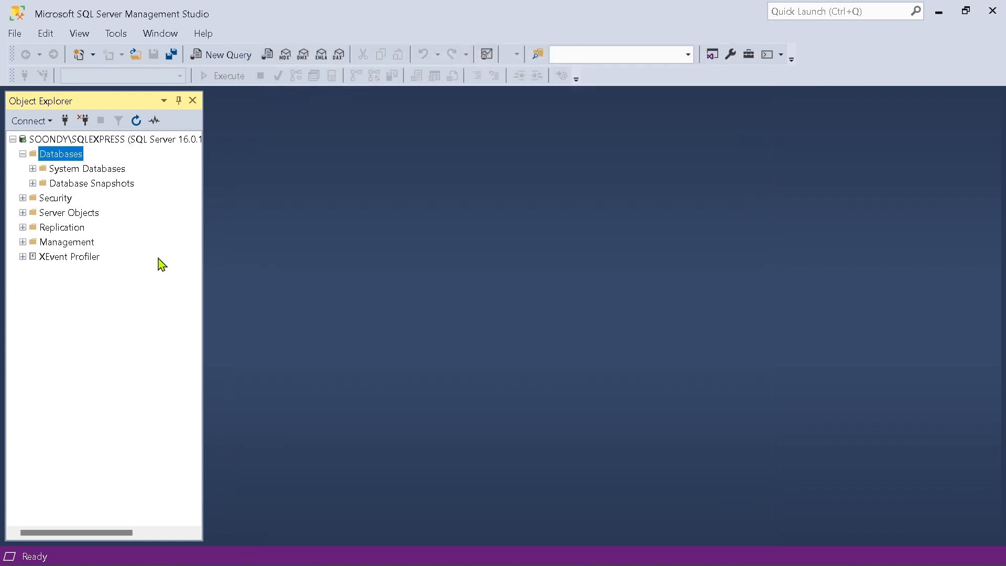
Refresh the server's database list and select the restored Adventure database
{"action": "left_click", "coordinate": [23, 154]}
{"action": "left_click", "coordinate": [22, 154]}
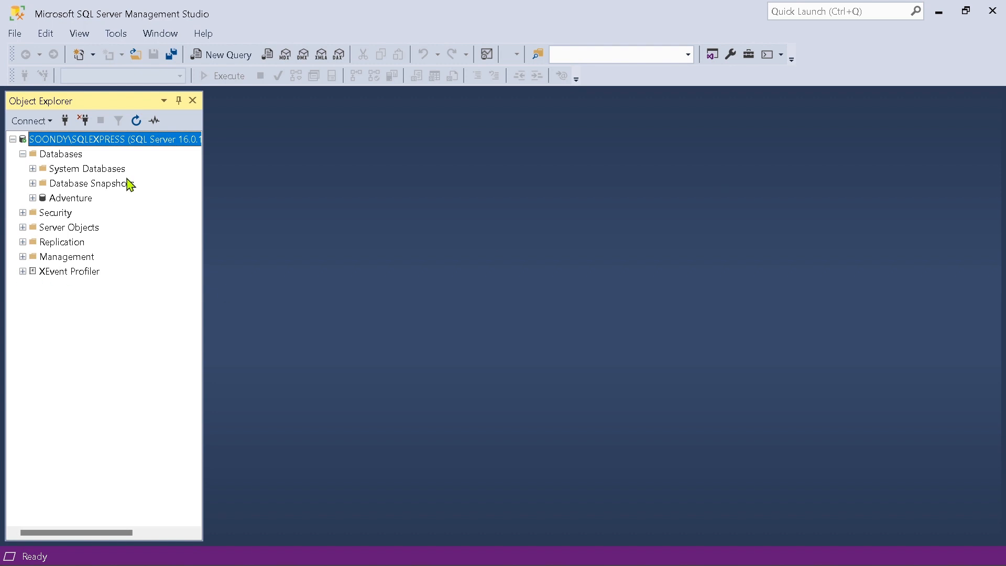
{"action": "left_click", "coordinate": [85, 199]}
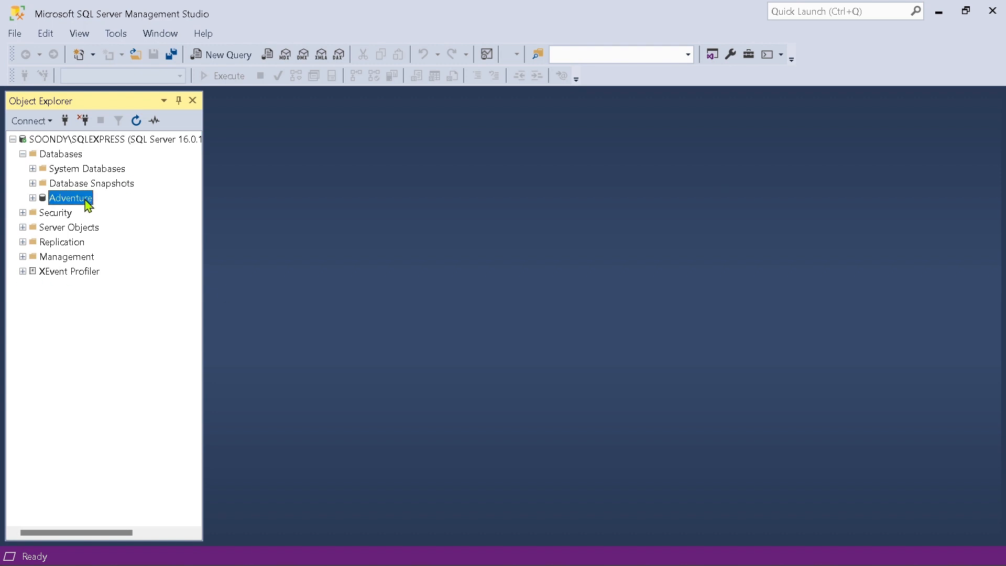
Set up another files and filegroups restore to a database named Adventure LT, with a device as the source
{"action": "right_click", "coordinate": [51, 152]}
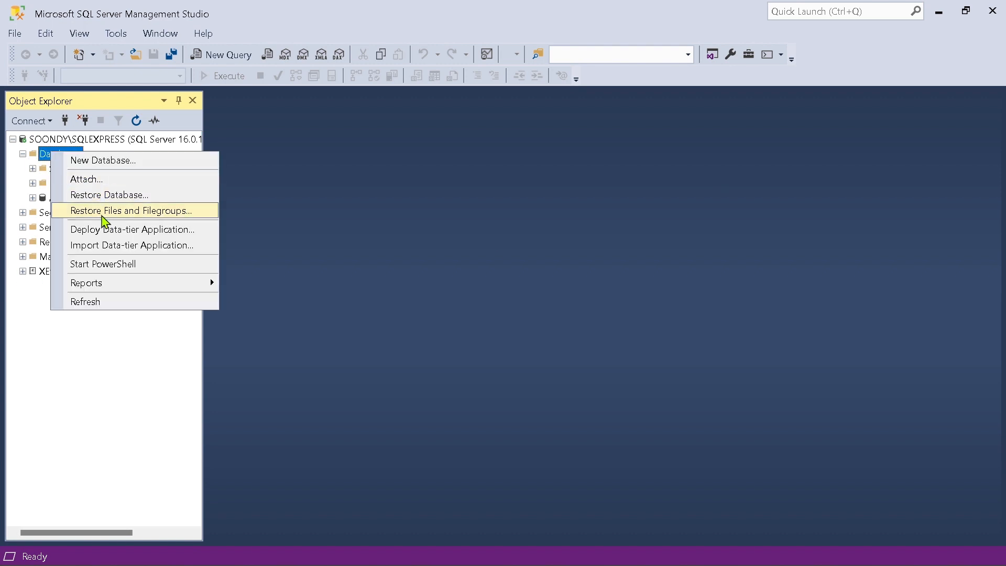
{"action": "left_click", "coordinate": [105, 212]}
{"action": "type", "text": "Adventure"}
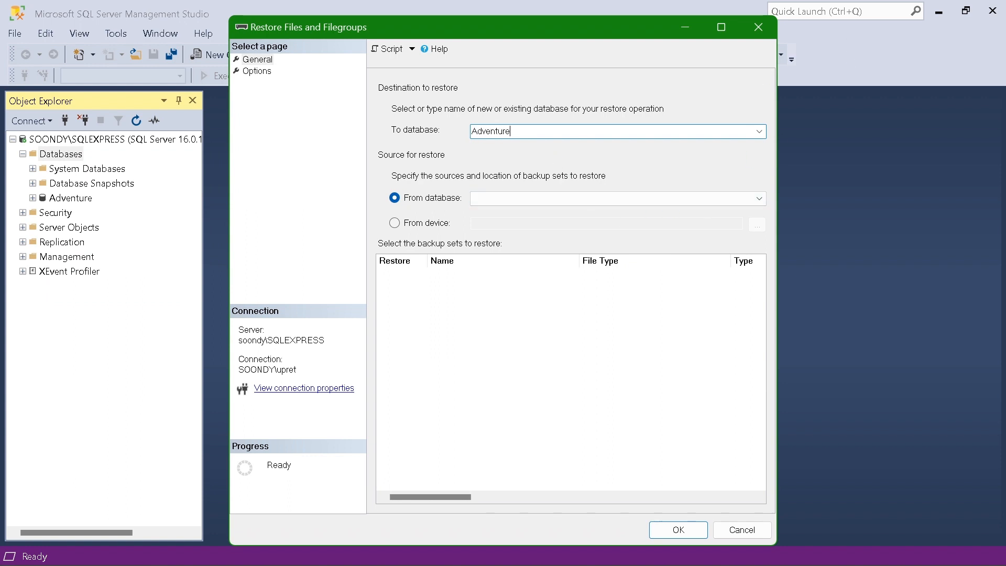
{"action": "type", "text": " LT"}
{"action": "left_click", "coordinate": [429, 224]}
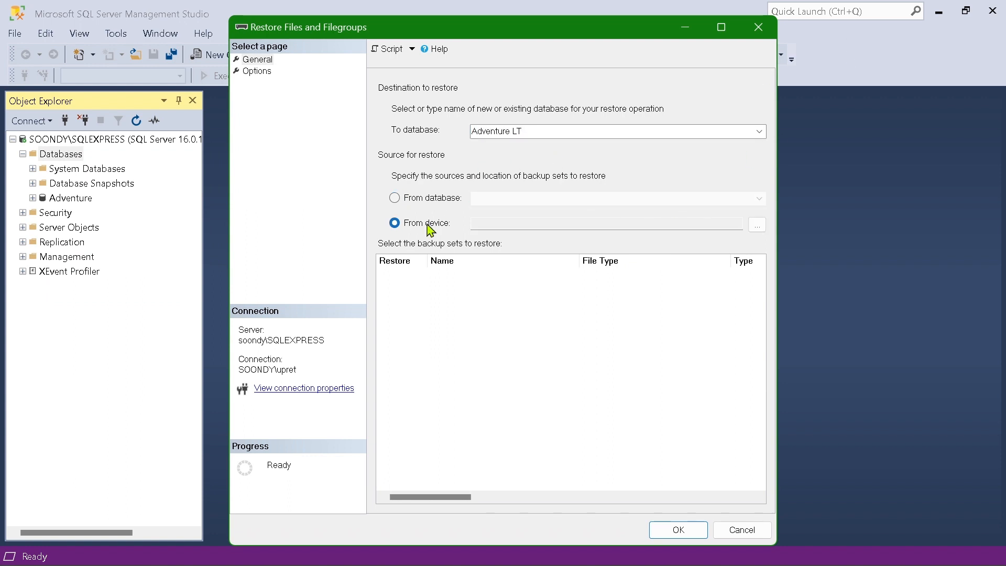
Add D:\AdventureWorksLT2019.bak as the backup media and restore its full backup set to Adventure LT
{"action": "left_click", "coordinate": [758, 225]}
{"action": "left_click", "coordinate": [631, 306]}
{"action": "scroll", "coordinate": [353, 290], "scroll_direction": "down", "scroll_amount": 10}
{"action": "left_click", "coordinate": [286, 386]}
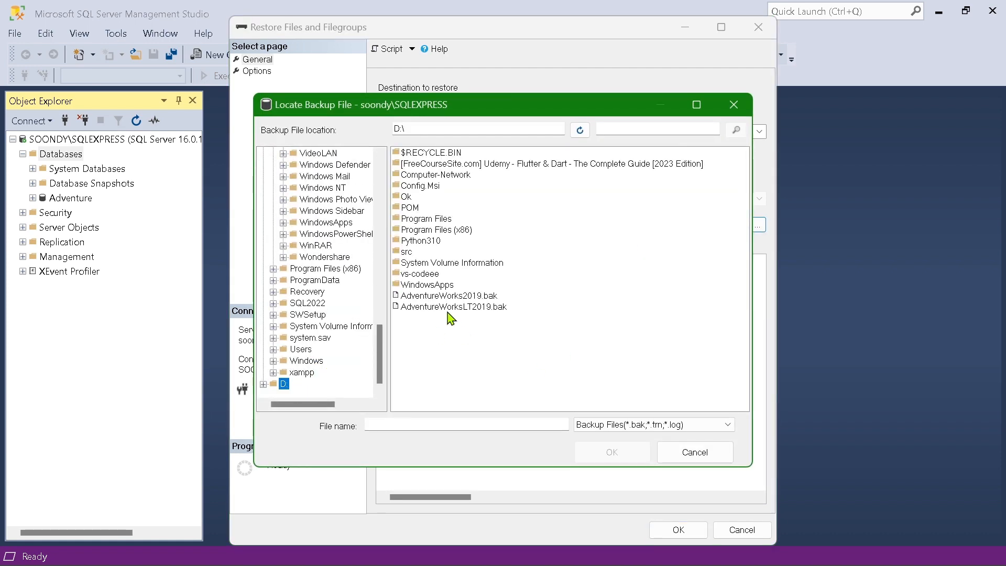
{"action": "left_click", "coordinate": [451, 304]}
{"action": "left_click", "coordinate": [609, 451]}
{"action": "left_click", "coordinate": [527, 401]}
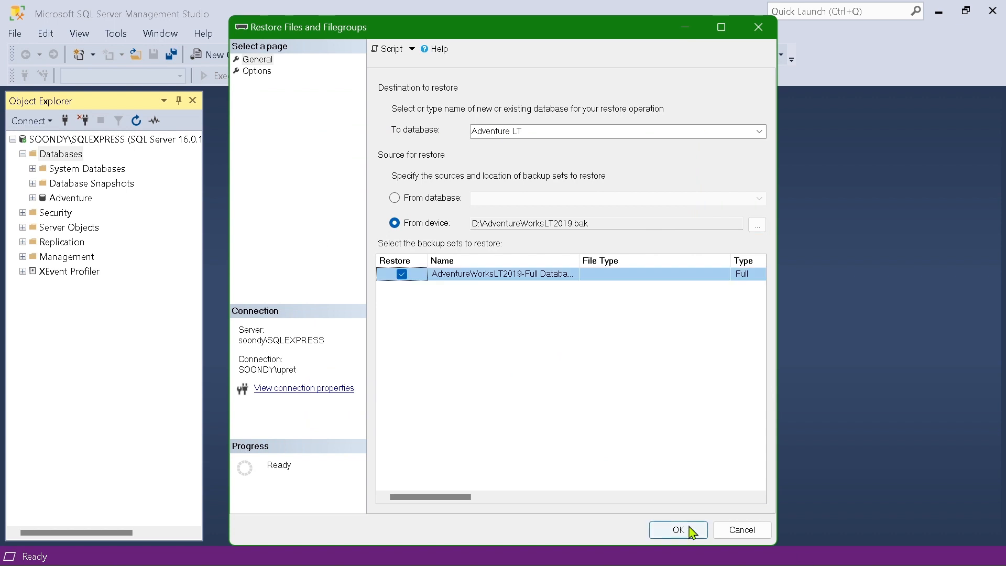
{"action": "left_click", "coordinate": [684, 530]}
{"action": "left_click", "coordinate": [711, 323]}
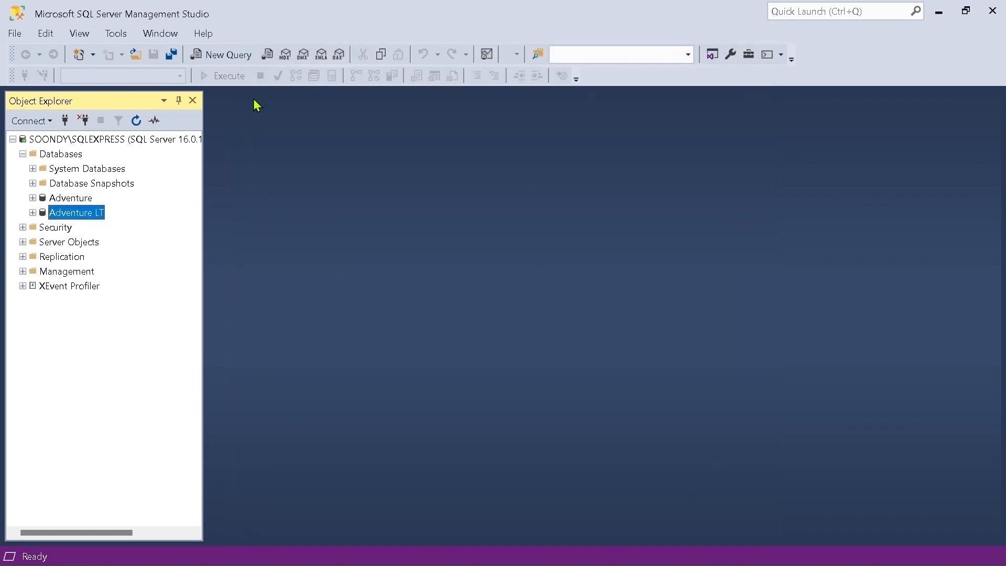
Create a query that uses [Adventure LT] and selects the top 100 name and listprice from SalesLT.product, ordered by listprice DESC
{"action": "left_click", "coordinate": [220, 56]}
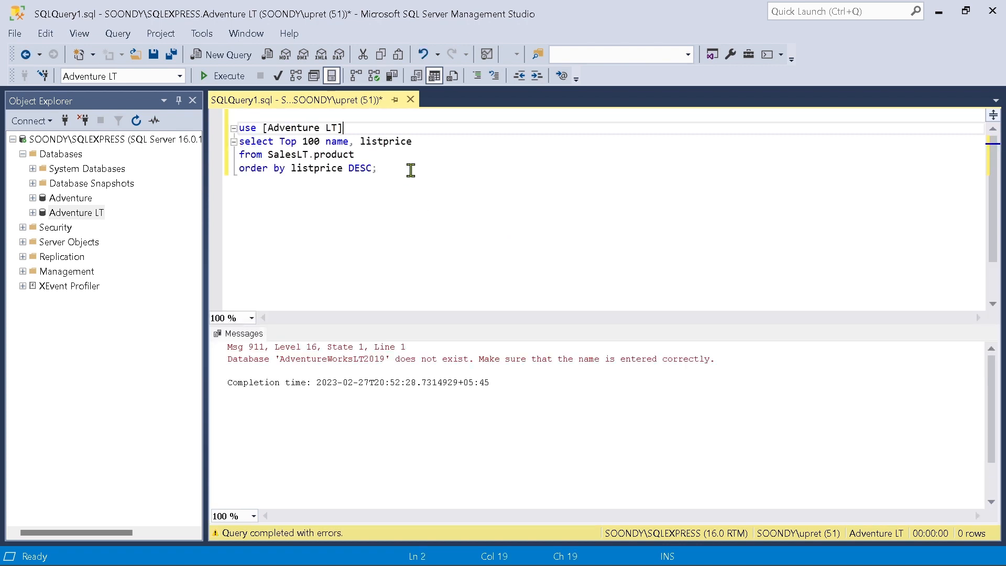
{"action": "left_click", "coordinate": [411, 171]}
Remove the blank first line above the use [Adventure LT] statement and execute the query
{"action": "left_click", "coordinate": [314, 115]}
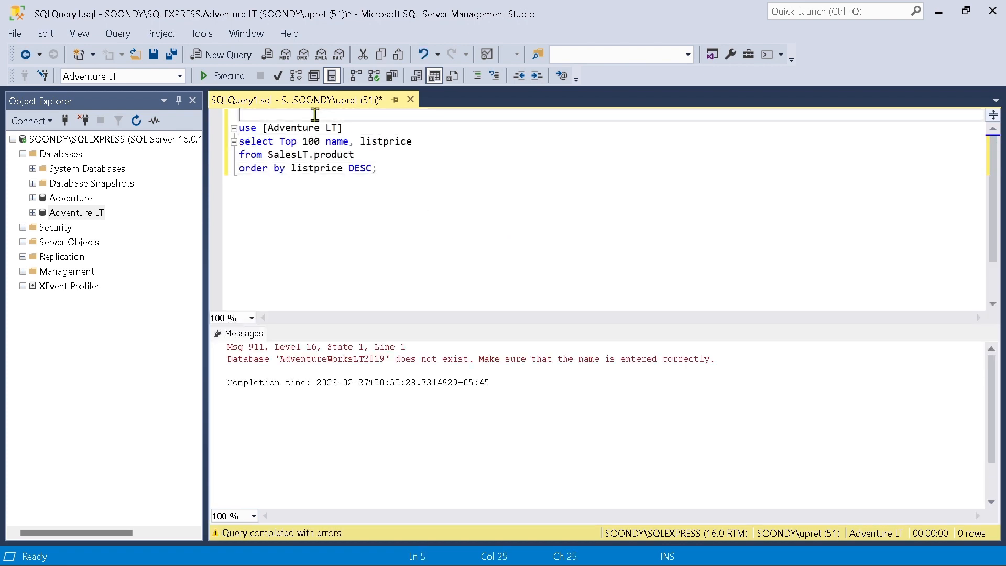
{"action": "key", "text": "Delete"}
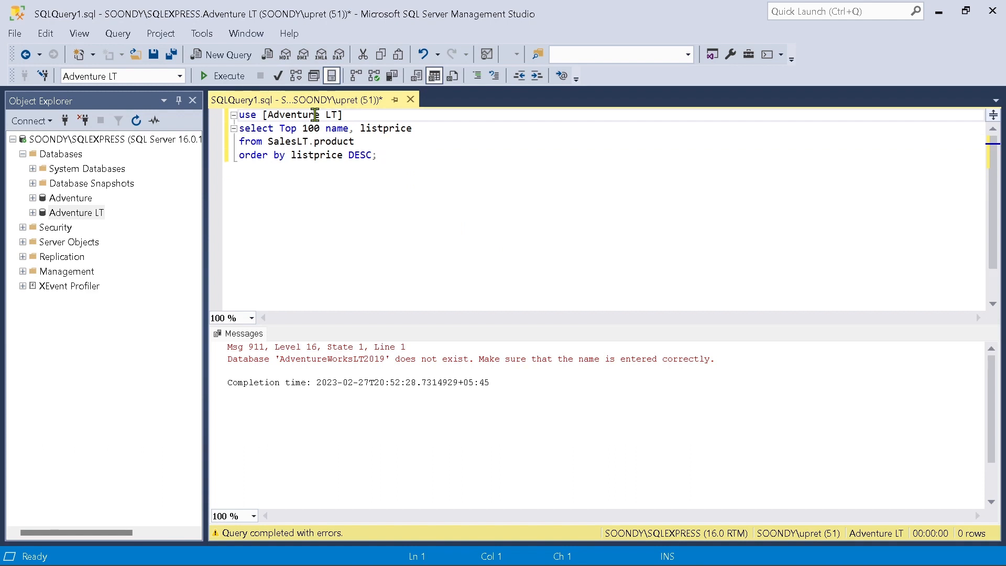
{"action": "left_click", "coordinate": [393, 152]}
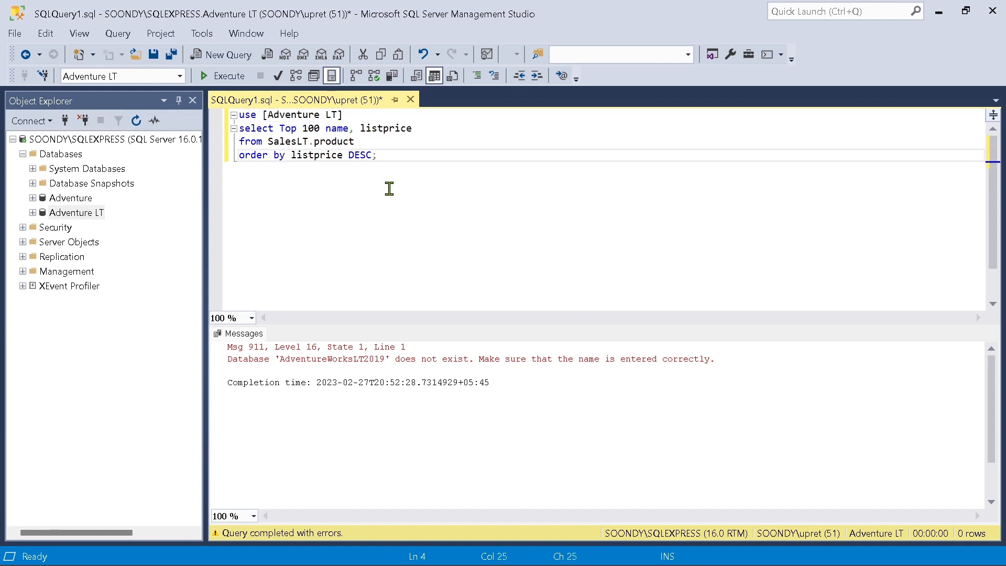
{"action": "left_click", "coordinate": [224, 76]}
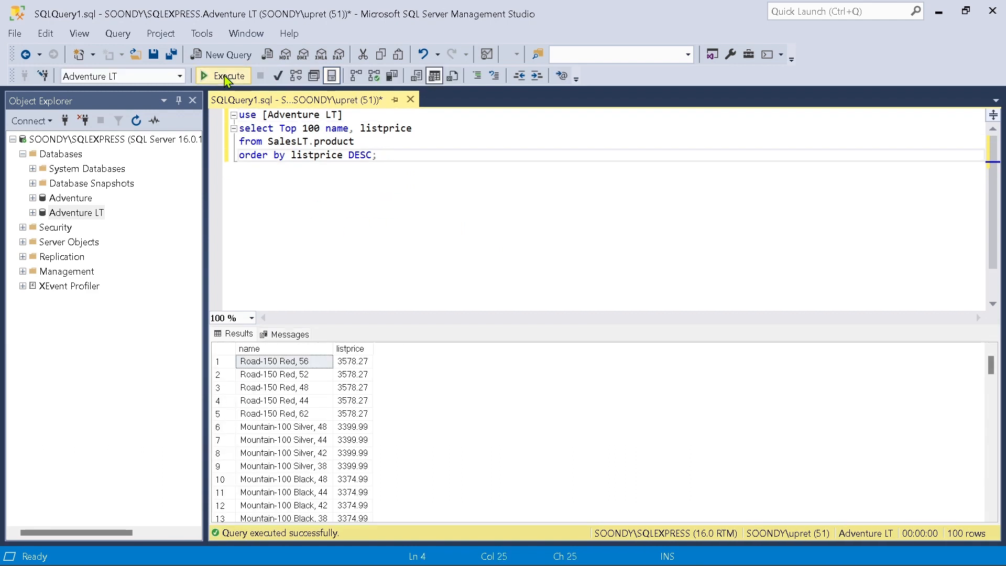